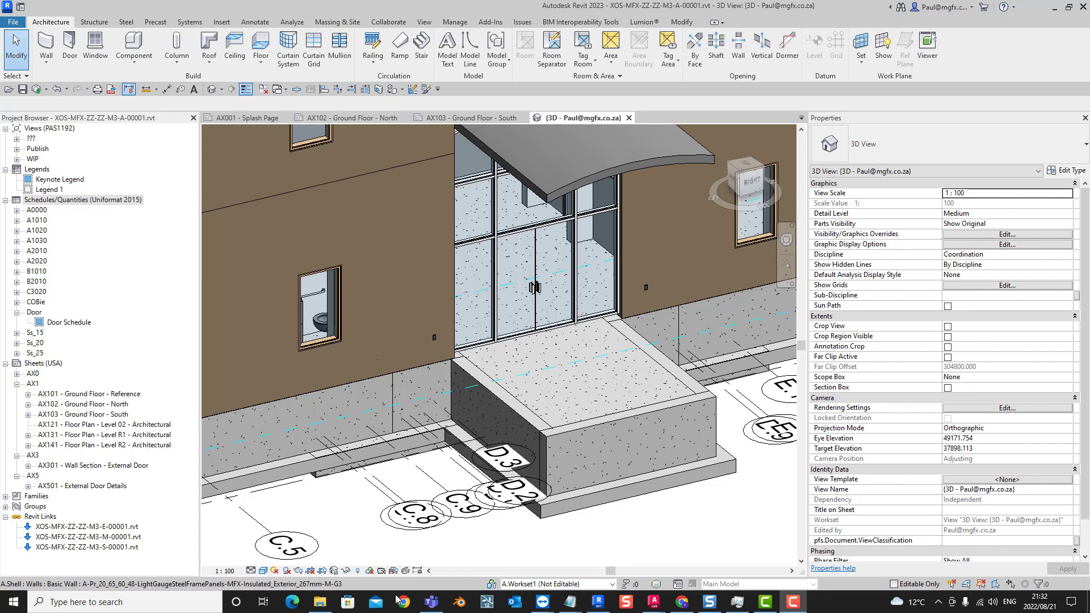
# - Review the uploaded herringbone parquet texture in the Docs Images folder, then return to the Revit model
pyautogui.click(685, 604)
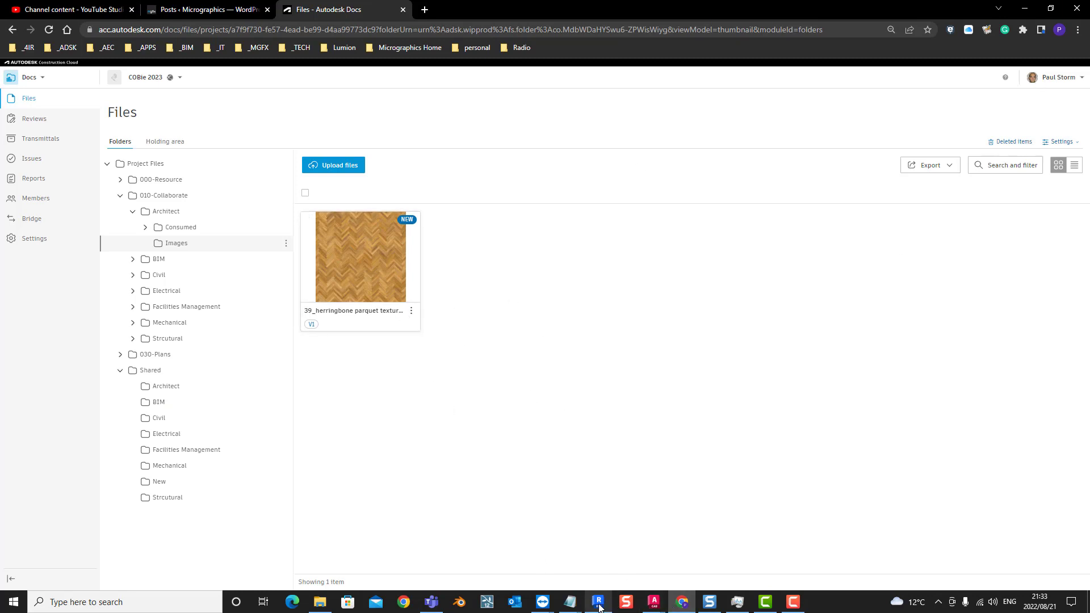
pyautogui.click(599, 603)
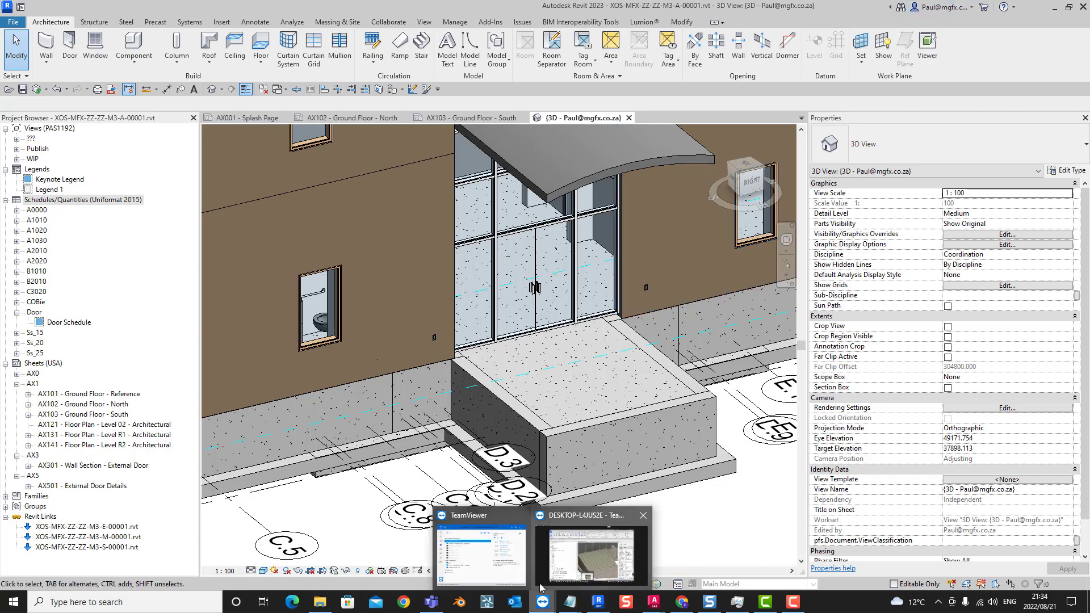
# - Show the second user's remote Revit model in TeamViewer, with its textured entrance floor
pyautogui.click(568, 574)
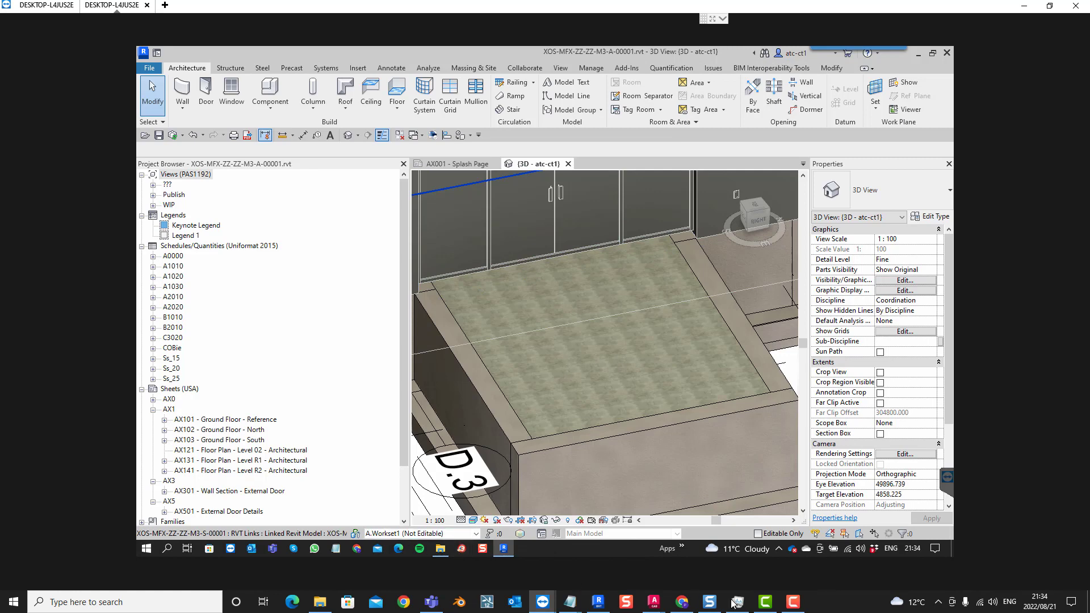
pyautogui.click(321, 603)
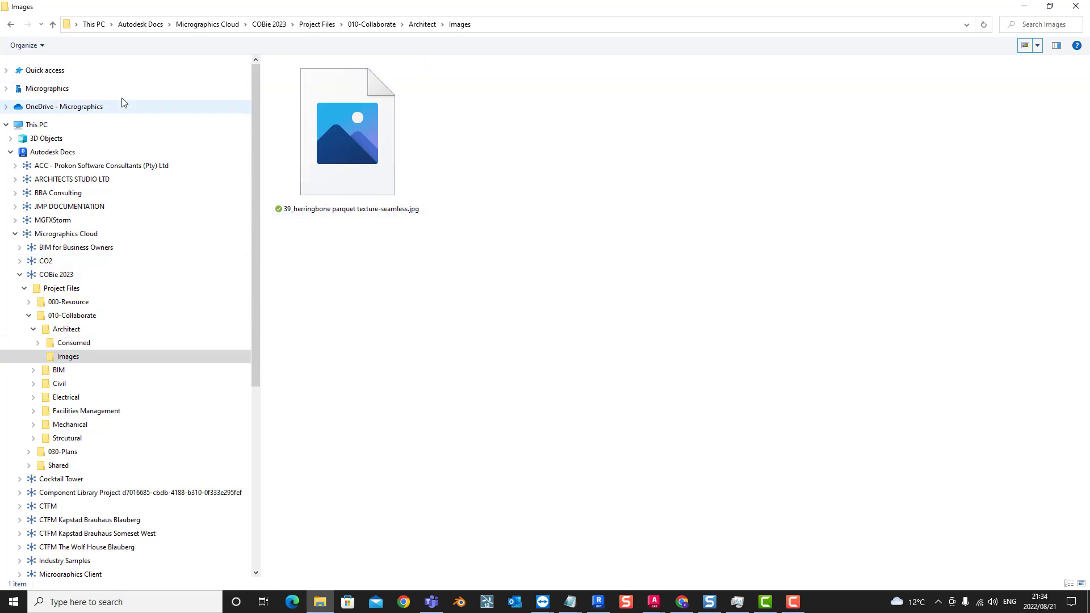
pyautogui.click(549, 24)
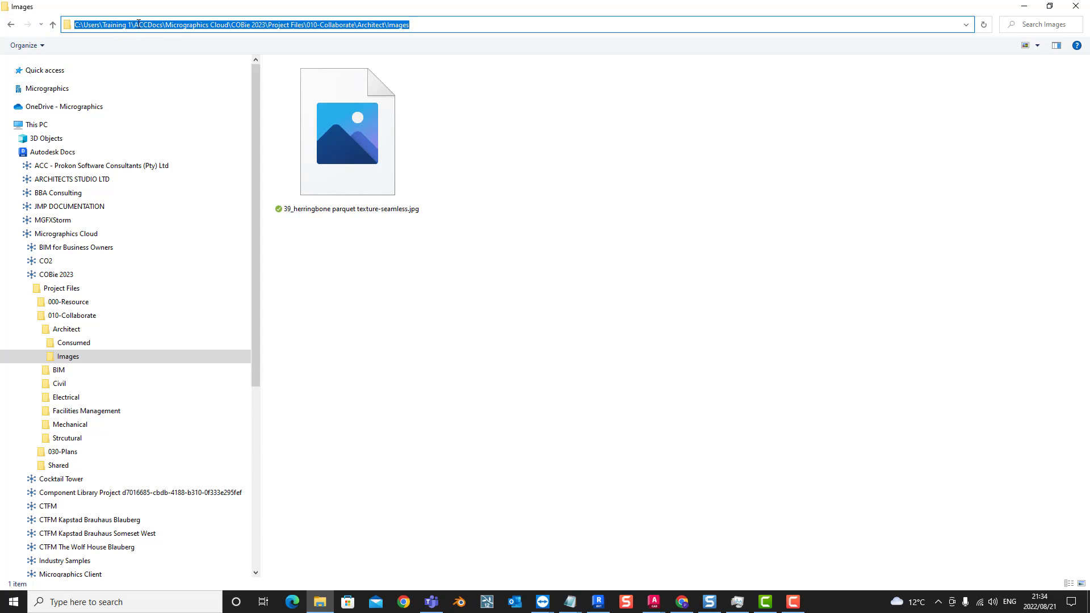
pyautogui.moveTo(136, 24); pyautogui.dragTo(65, 25)
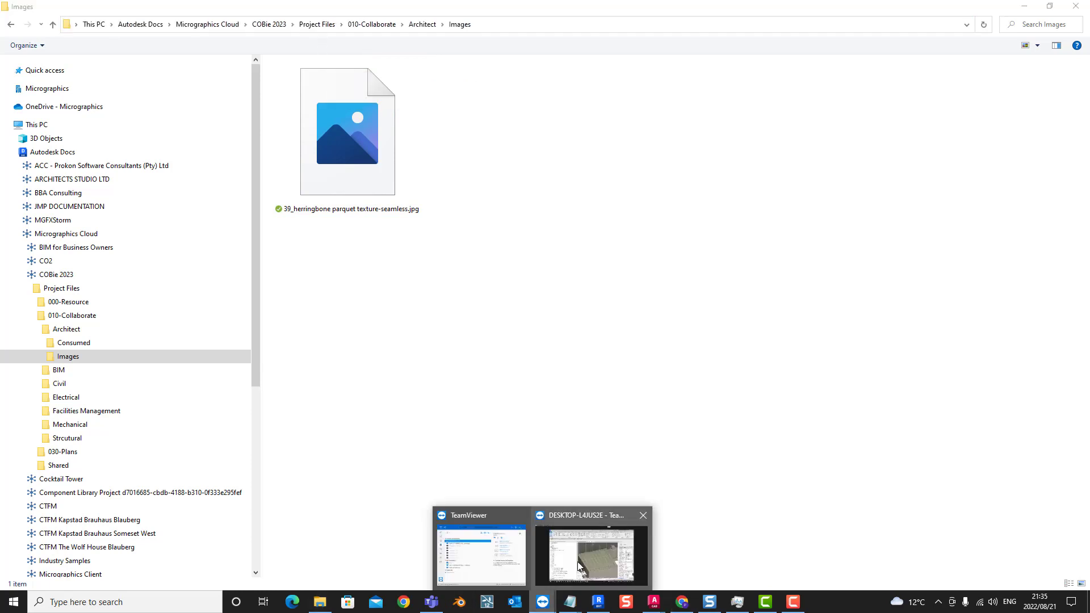
# - Open the second user's remote Images folder and highlight the user-profile part of its path, then return to local Revit
pyautogui.click(580, 564)
pyautogui.click(441, 548)
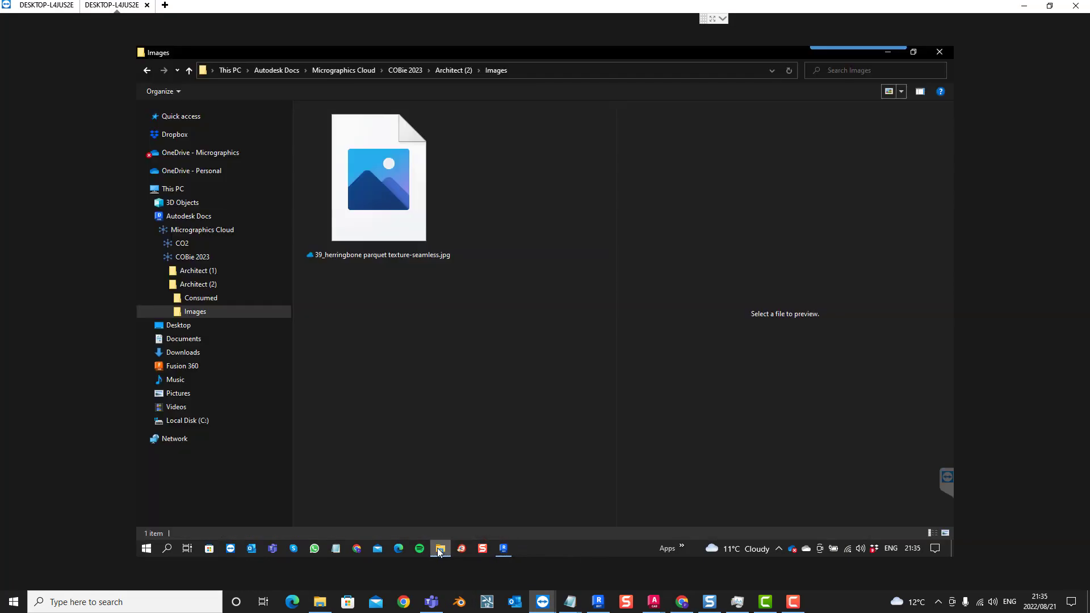
pyautogui.click(526, 71)
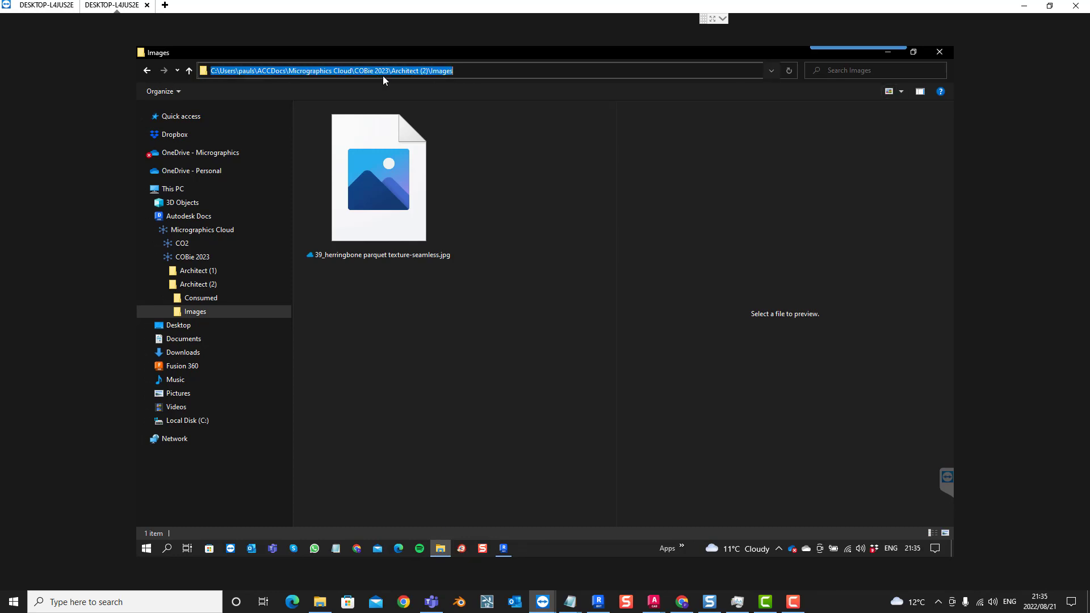
pyautogui.click(261, 70)
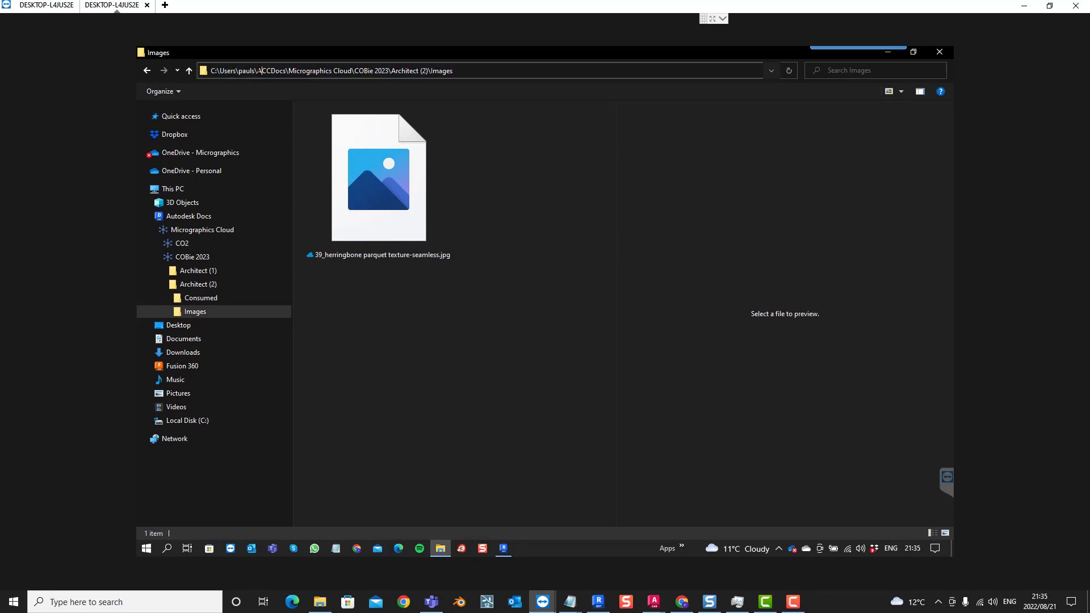
pyautogui.moveTo(260, 71); pyautogui.dragTo(210, 71)
pyautogui.click(598, 602)
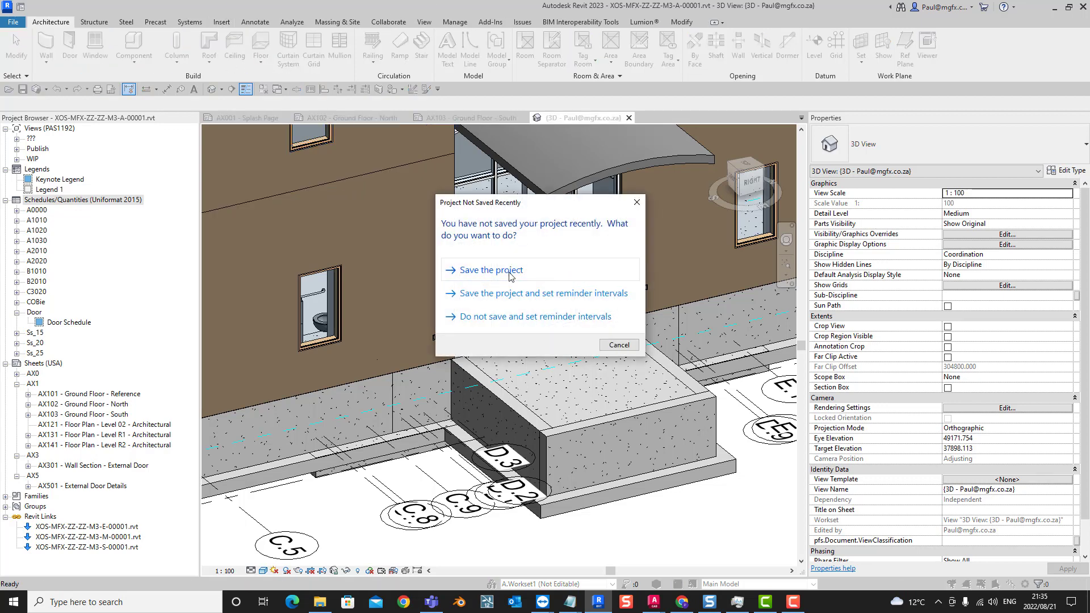
# - Dismiss the save reminder and set the floor sketch's work plane to Level: Ground Floor
pyautogui.click(624, 346)
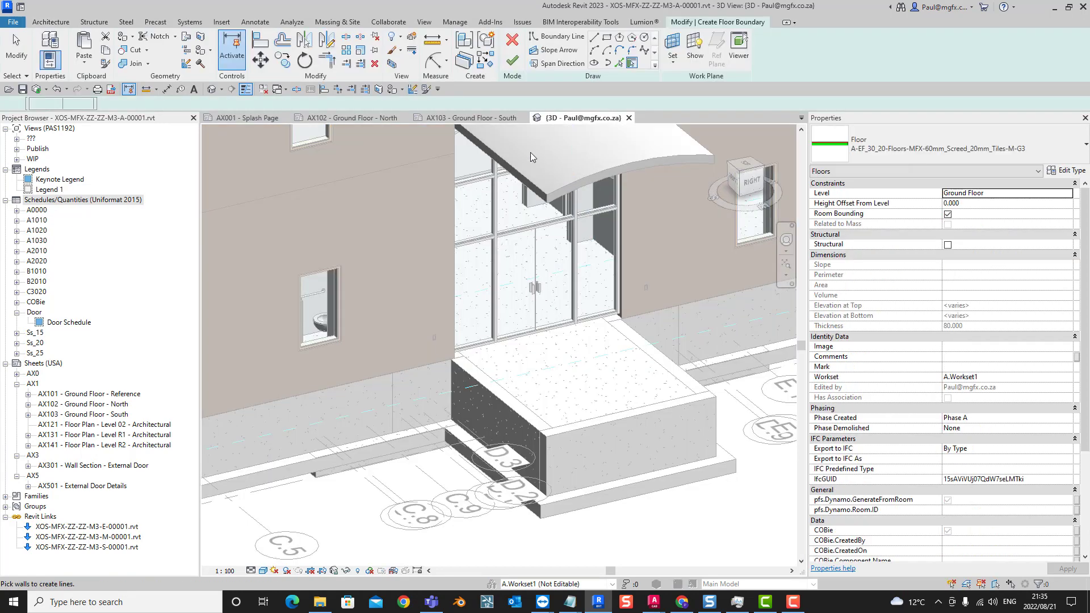
pyautogui.click(607, 37)
pyautogui.scroll(5, 541, 441)
pyautogui.scroll(3, 541, 441)
pyautogui.press('Escape')
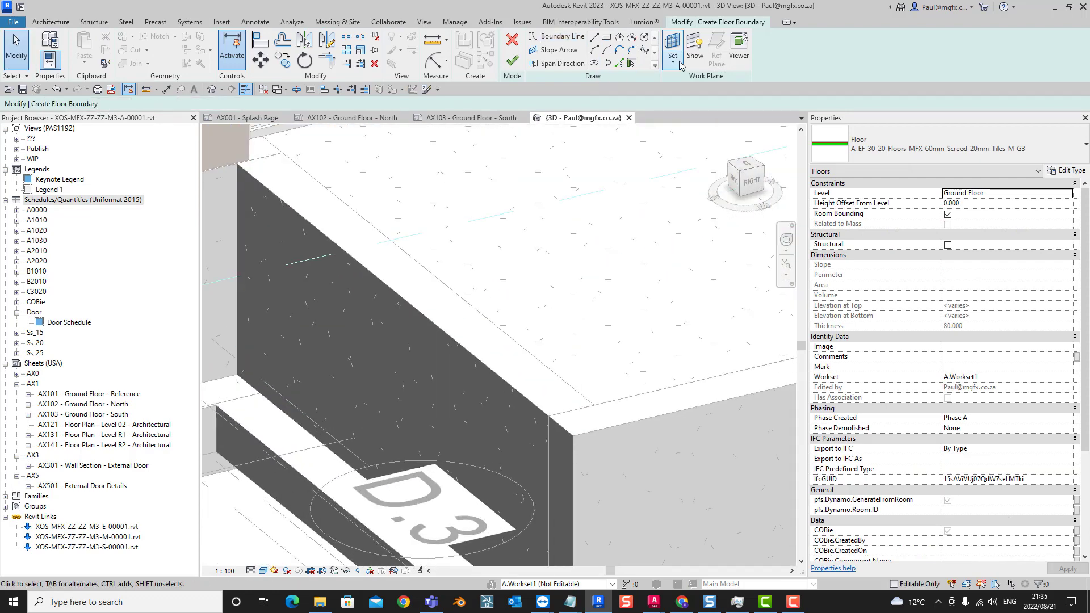
pyautogui.click(682, 62)
pyautogui.click(682, 88)
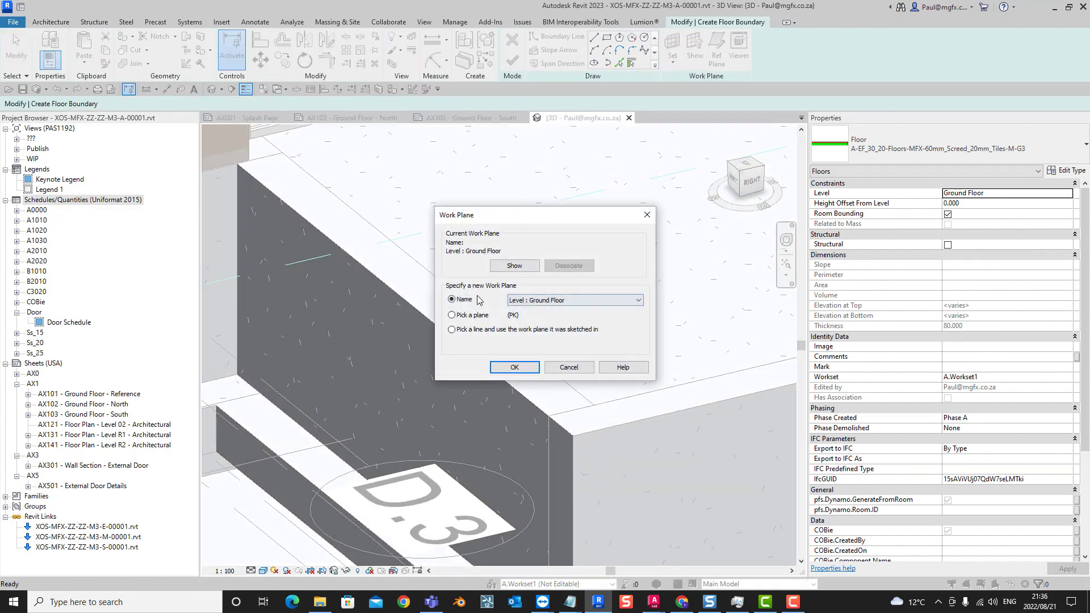
pyautogui.click(513, 366)
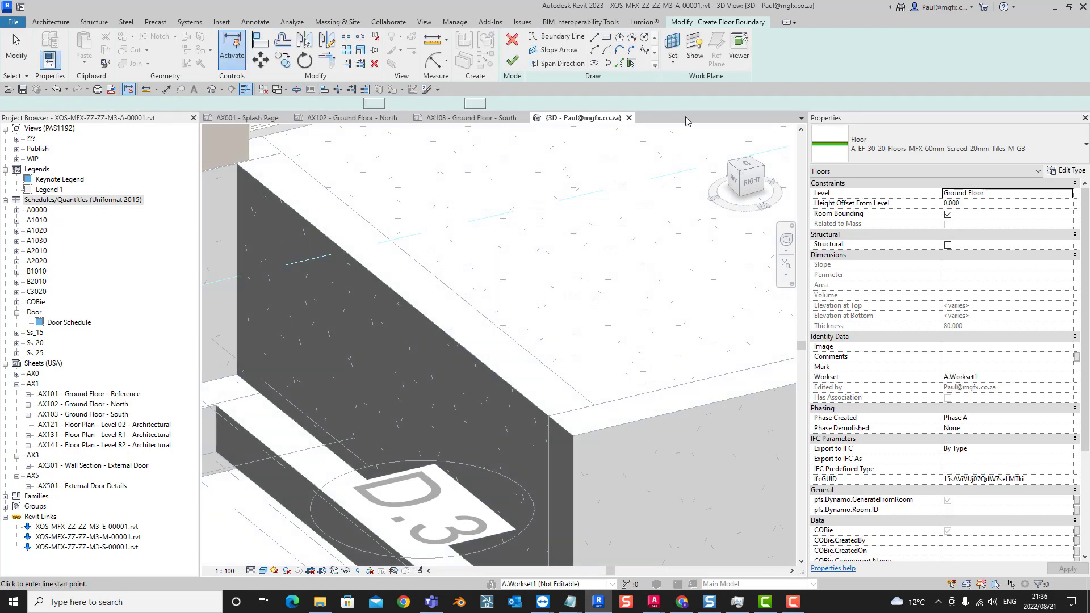
# - Pick the landing's wall edges and the wall base by the doors as floor boundary lines
pyautogui.click(619, 62)
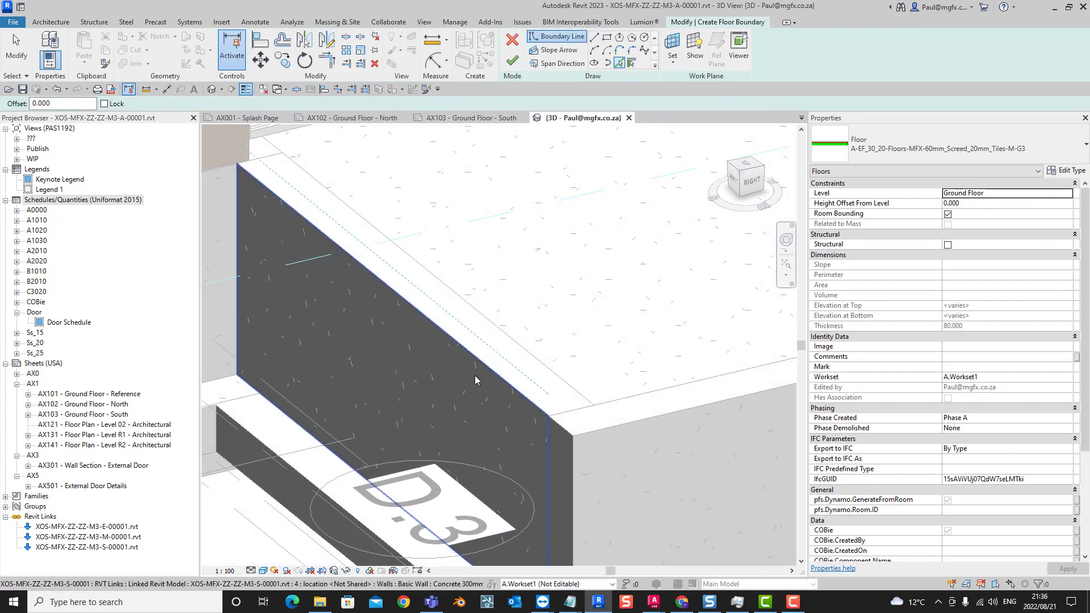
pyautogui.click(475, 377)
pyautogui.click(610, 438)
pyautogui.scroll(-3, 609, 434)
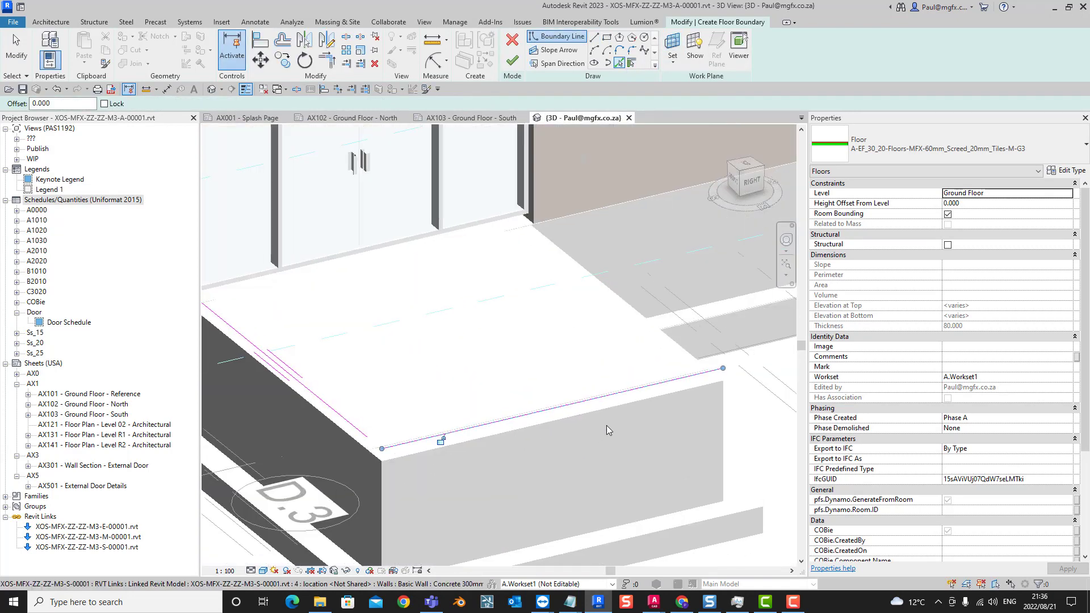
pyautogui.keyDown('shift'); pyautogui.moveTo(607, 425); pyautogui.dragTo(653, 455, button='middle'); pyautogui.keyUp('shift')
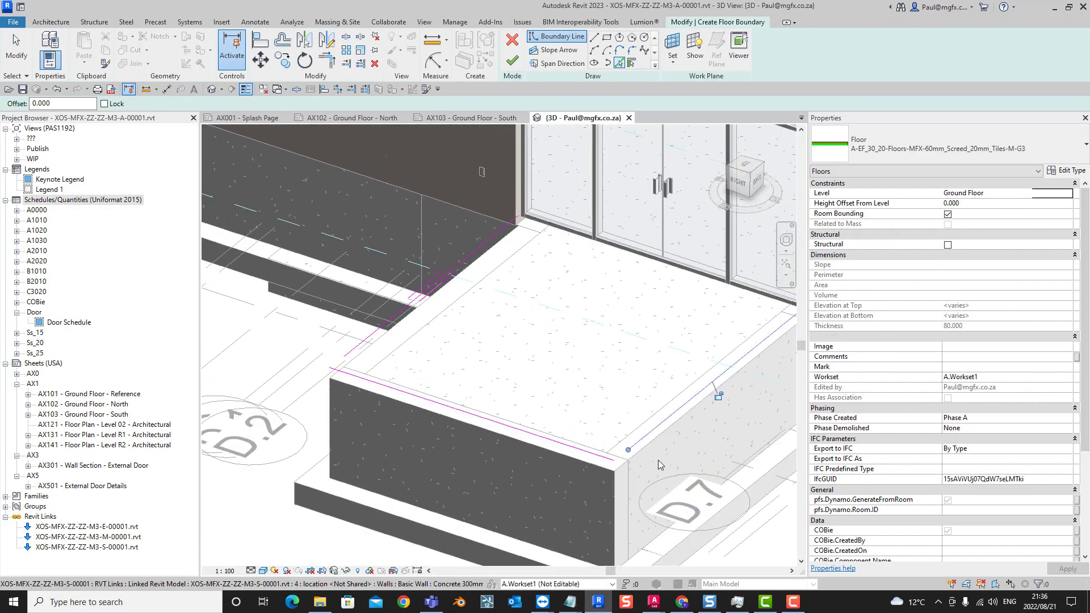
pyautogui.scroll(-5, 656, 457)
pyautogui.scroll(8, 474, 274)
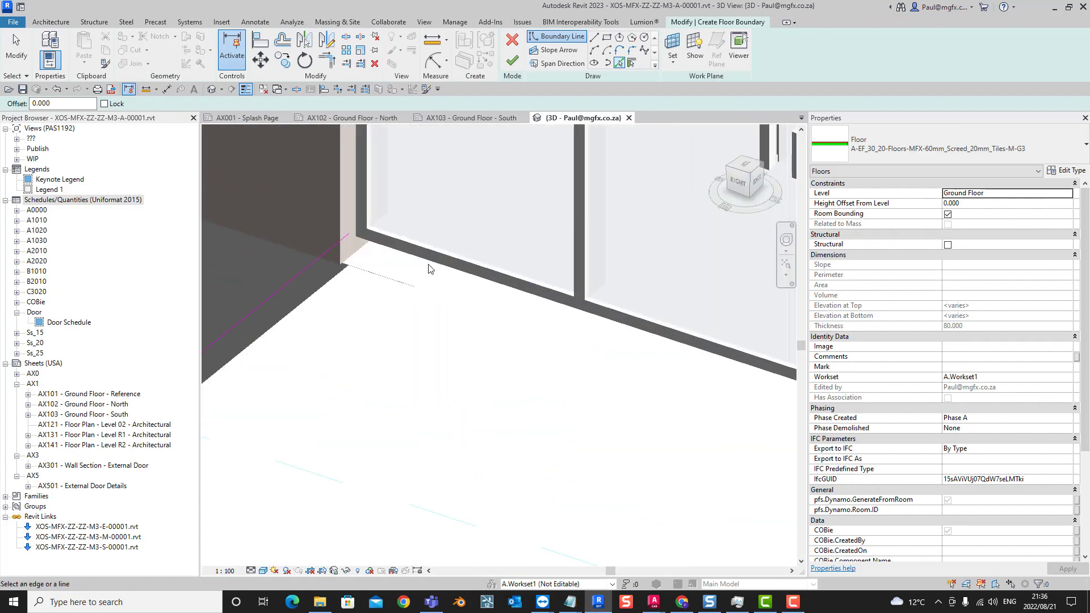
pyautogui.click(474, 275)
pyautogui.scroll(-4, 434, 341)
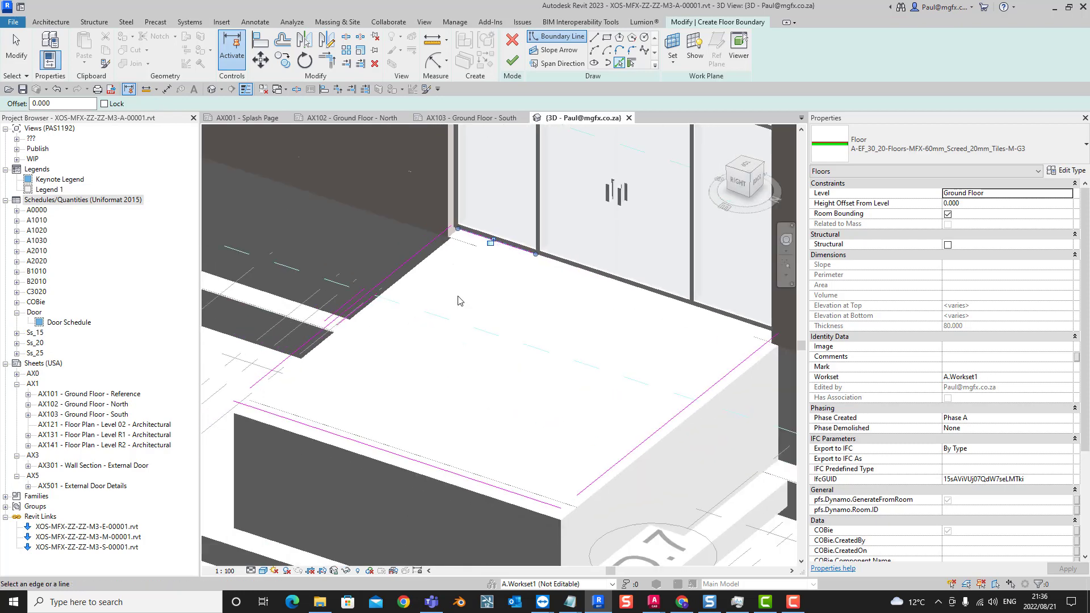
pyautogui.scroll(-3, 460, 301)
pyautogui.scroll(4, 460, 301)
pyautogui.press('Escape')
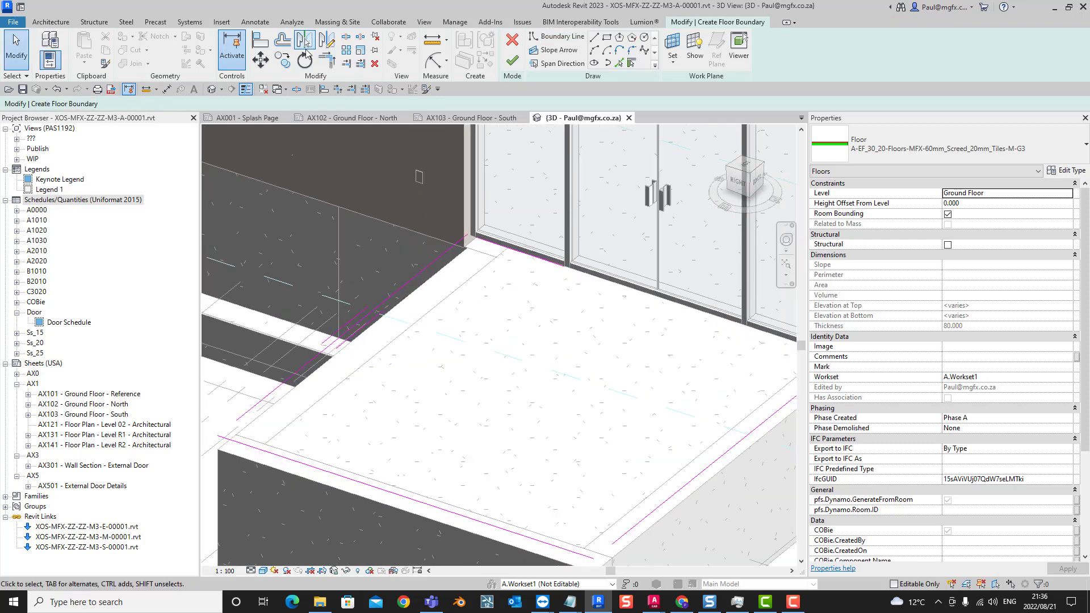
# - Trim the boundary lines into closed corners and finish the 16.123 m² landing floor
pyautogui.click(327, 58)
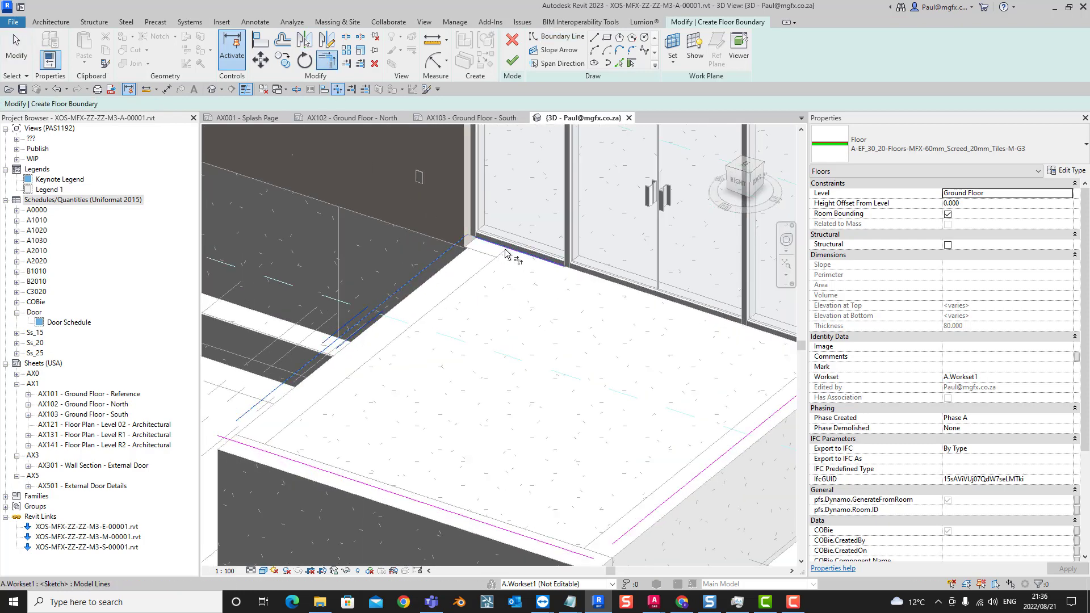
pyautogui.scroll(-3, 483, 267)
pyautogui.scroll(3, 625, 298)
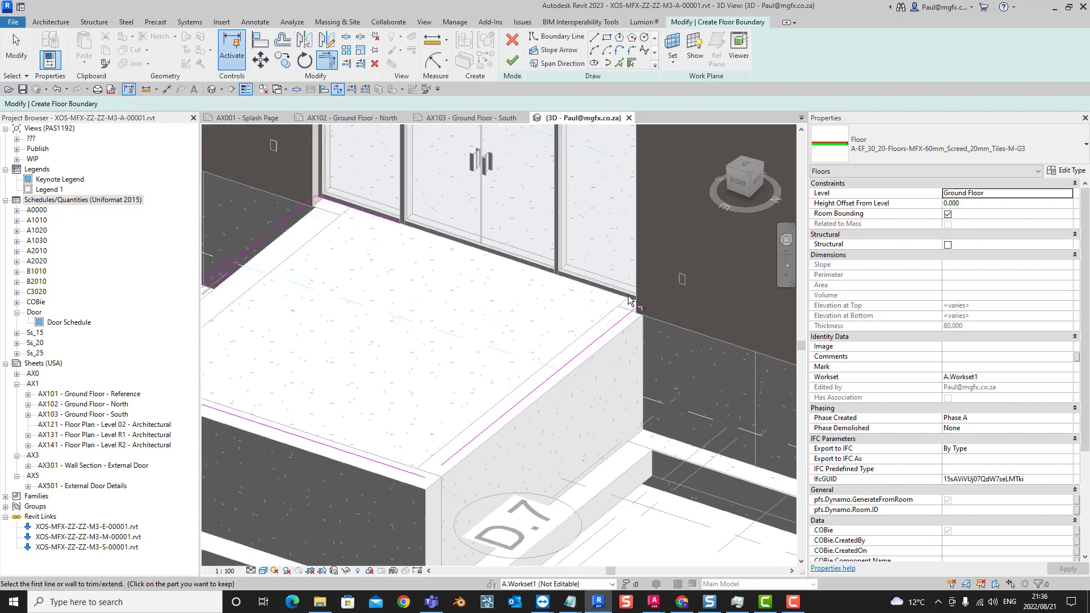
pyautogui.click(369, 214)
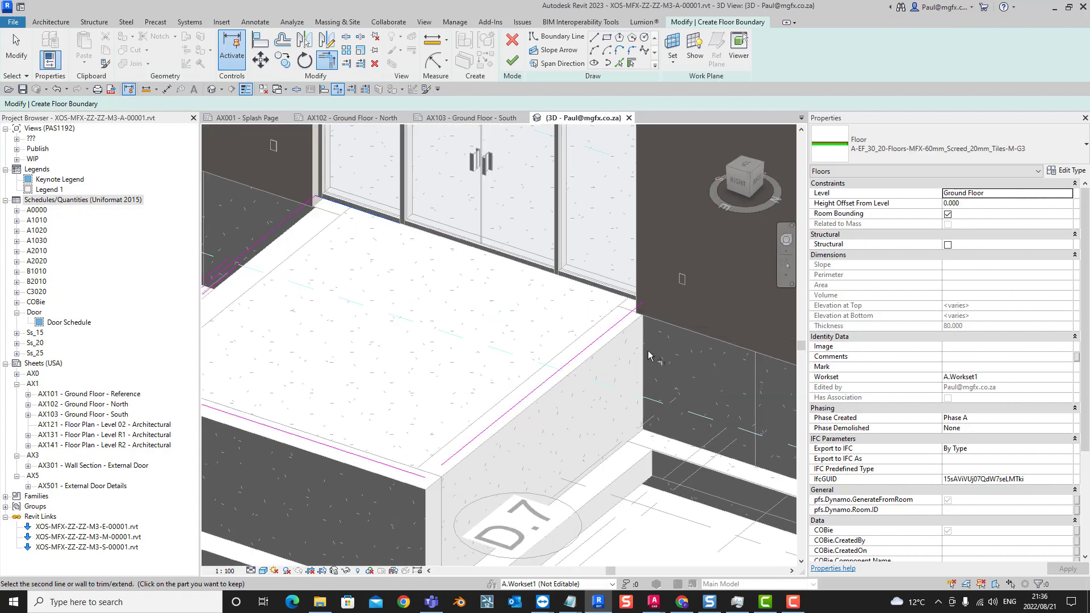
pyautogui.click(628, 322)
pyautogui.scroll(-2, 391, 341)
pyautogui.scroll(2, 392, 340)
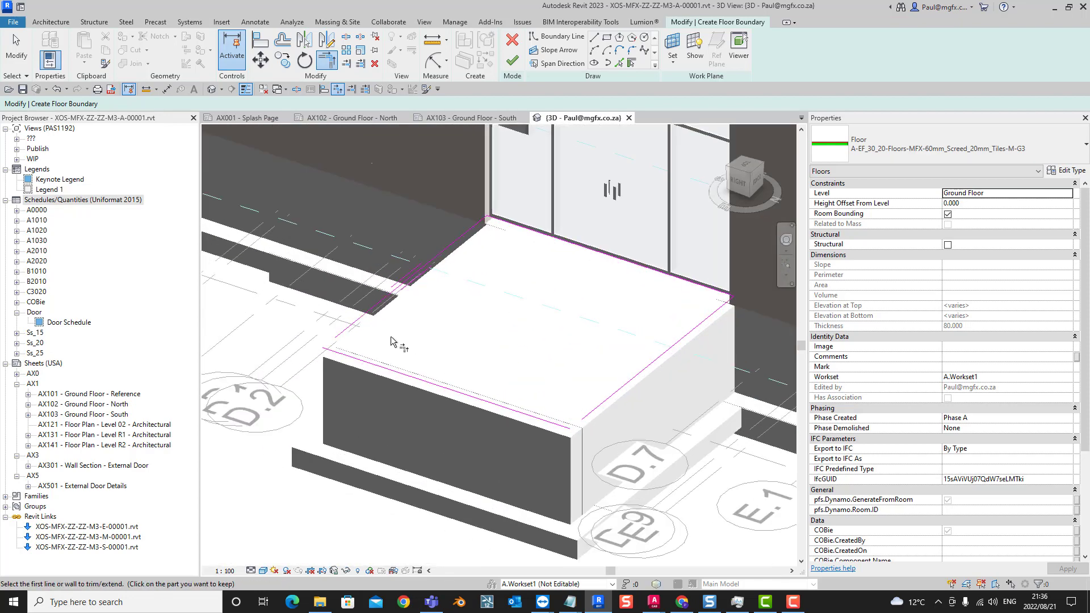
pyautogui.click(606, 400)
pyautogui.click(559, 425)
pyautogui.click(512, 61)
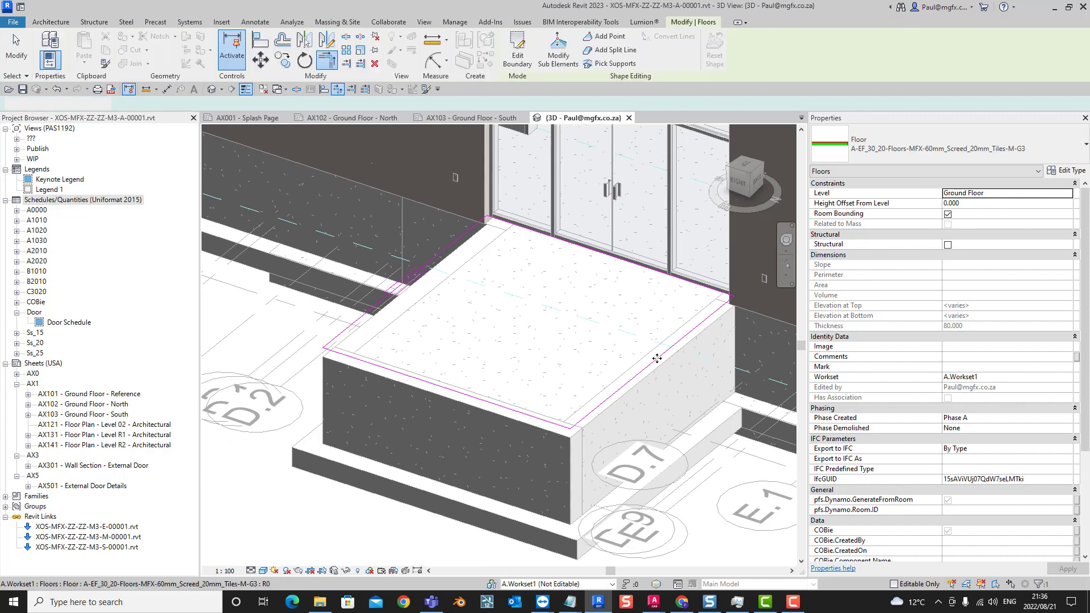
pyautogui.scroll(-3, 625, 347)
pyautogui.scroll(4, 594, 407)
pyautogui.keyDown('shift'); pyautogui.moveTo(595, 407); pyautogui.dragTo(564, 380, button='middle'); pyautogui.keyUp('shift')
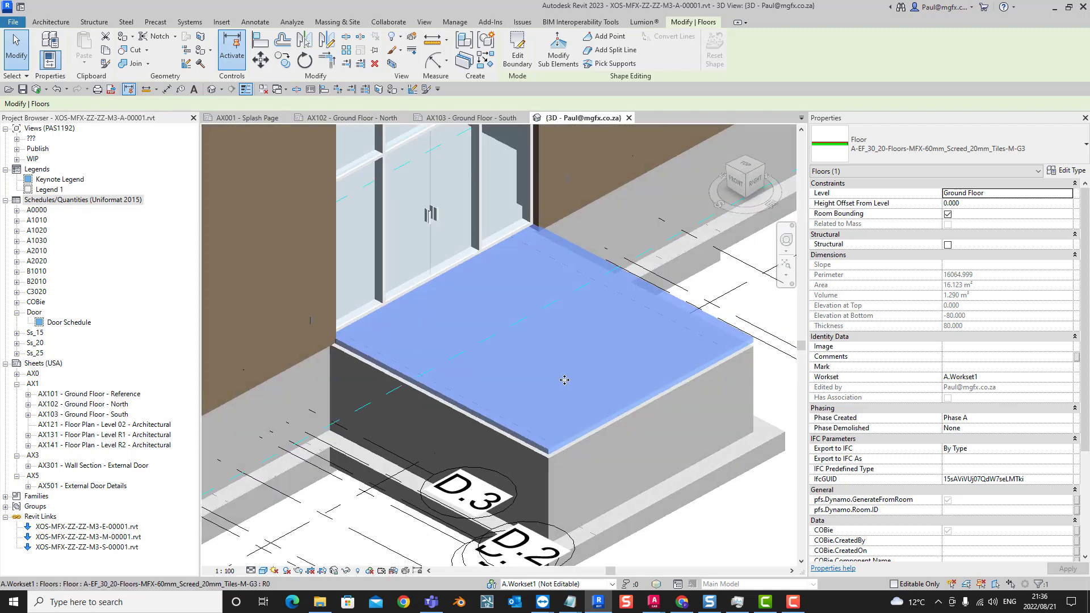
# - Duplicate the entrance floor's type, replacing 'Tiles' with 'Herringbone-' in the new type name
pyautogui.press('Escape')
pyautogui.scroll(6, 546, 398)
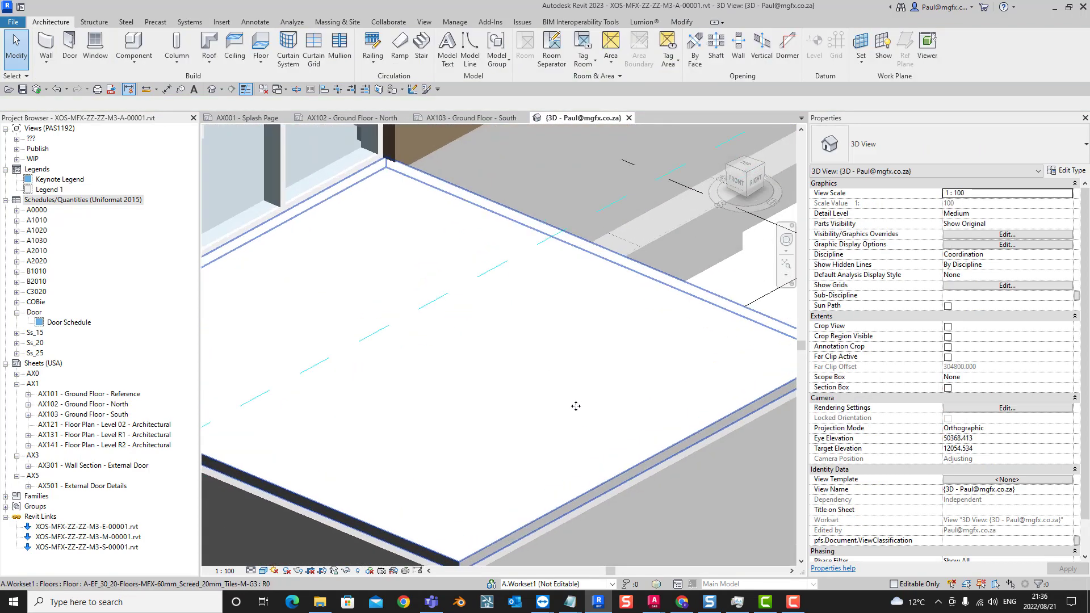
pyautogui.click(575, 407)
pyautogui.click(1068, 171)
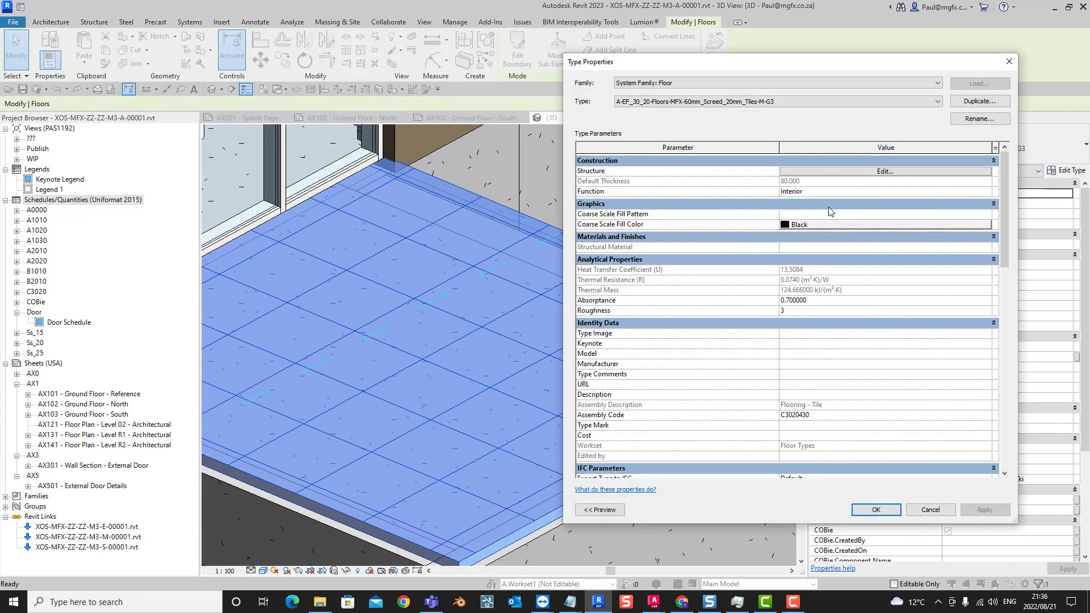
pyautogui.click(980, 101)
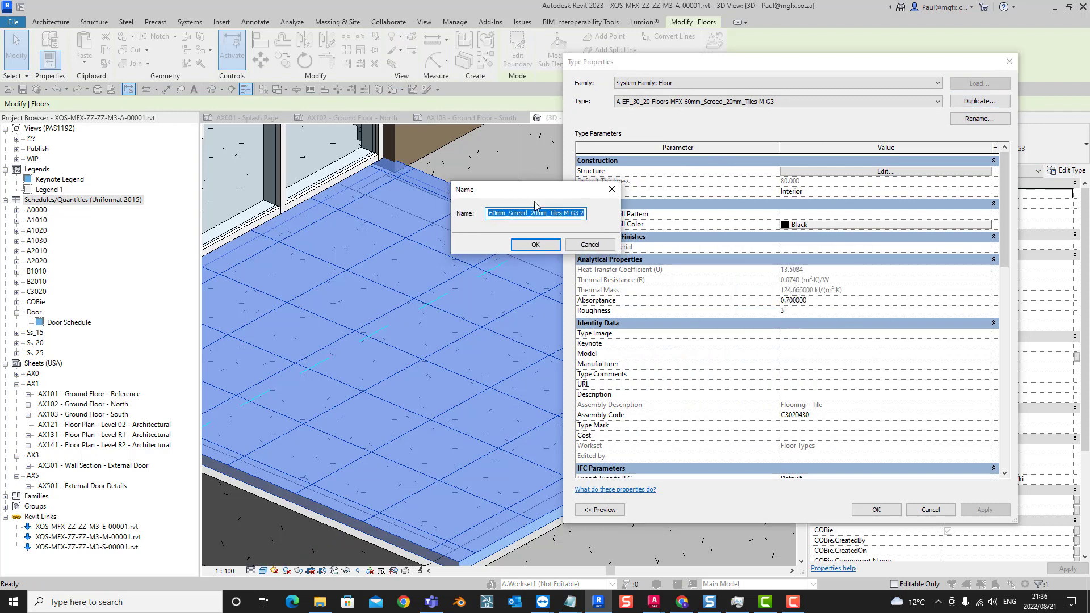
pyautogui.click(528, 214)
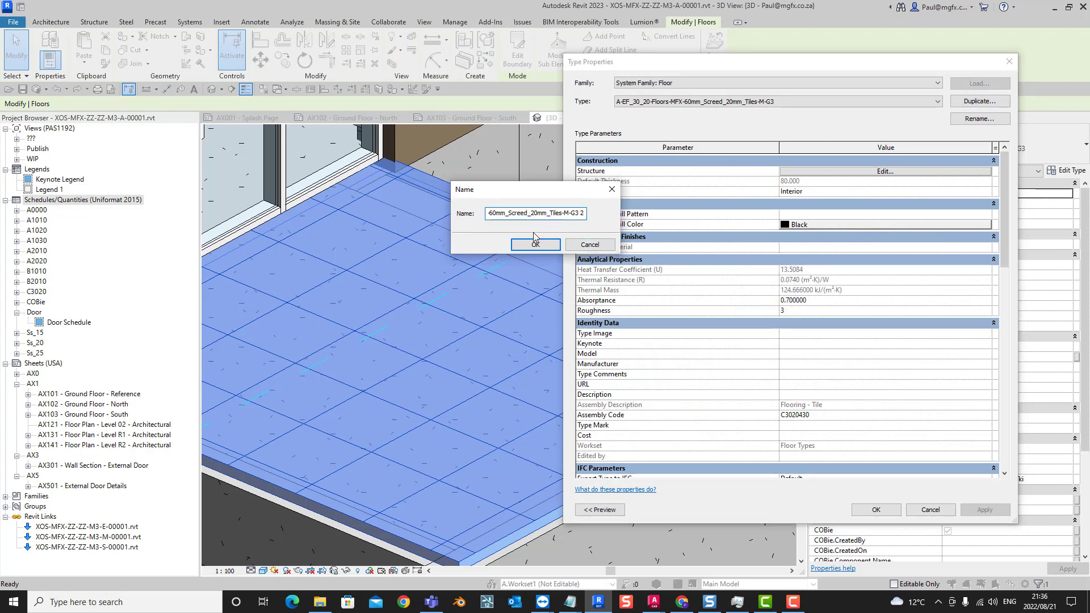
pyautogui.press('Left')
pyautogui.press('Left')
pyautogui.press('Left')
pyautogui.press('Left')
pyautogui.press('Left')
pyautogui.press('Left')
pyautogui.press('Left')
pyautogui.press('Left')
pyautogui.press('Left')
pyautogui.press('Left')
pyautogui.press('Left')
pyautogui.press('Left')
pyautogui.press('Left')
pyautogui.press('Left')
pyautogui.press('Left')
pyautogui.press('Left')
pyautogui.press('Left')
pyautogui.press('Left')
pyautogui.press('Left')
pyautogui.press('Left')
pyautogui.press('Right')
pyautogui.press('Right')
pyautogui.press('Right')
pyautogui.press('Right')
pyautogui.press('Right')
pyautogui.press('Right')
pyautogui.press('Right')
pyautogui.press('Right')
pyautogui.press('Right')
pyautogui.press('Right')
pyautogui.press('Right')
pyautogui.press('Right')
pyautogui.press('Right')
pyautogui.press('Right')
pyautogui.press('Right')
pyautogui.press('Right')
pyautogui.press('Right')
pyautogui.press('Right')
pyautogui.press('Right')
pyautogui.press('Right')
pyautogui.press('Delete')
pyautogui.press('Delete')
pyautogui.press('Delete')
pyautogui.press('Delete')
pyautogui.press('Delete')
pyautogui.press('Delete')
pyautogui.write('Herringbone')
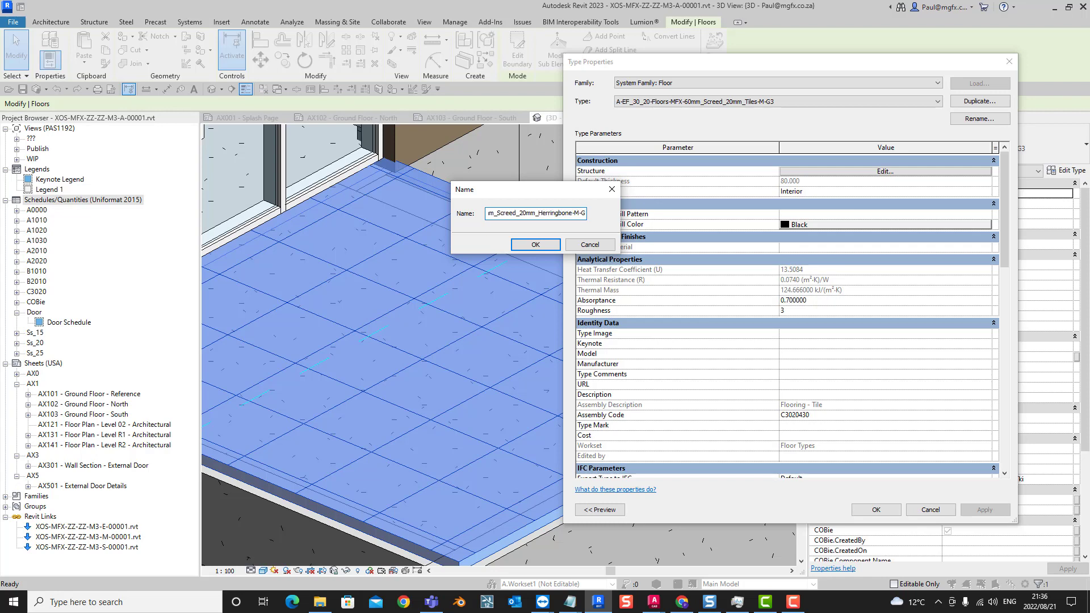
pyautogui.write('-')
pyautogui.click(536, 245)
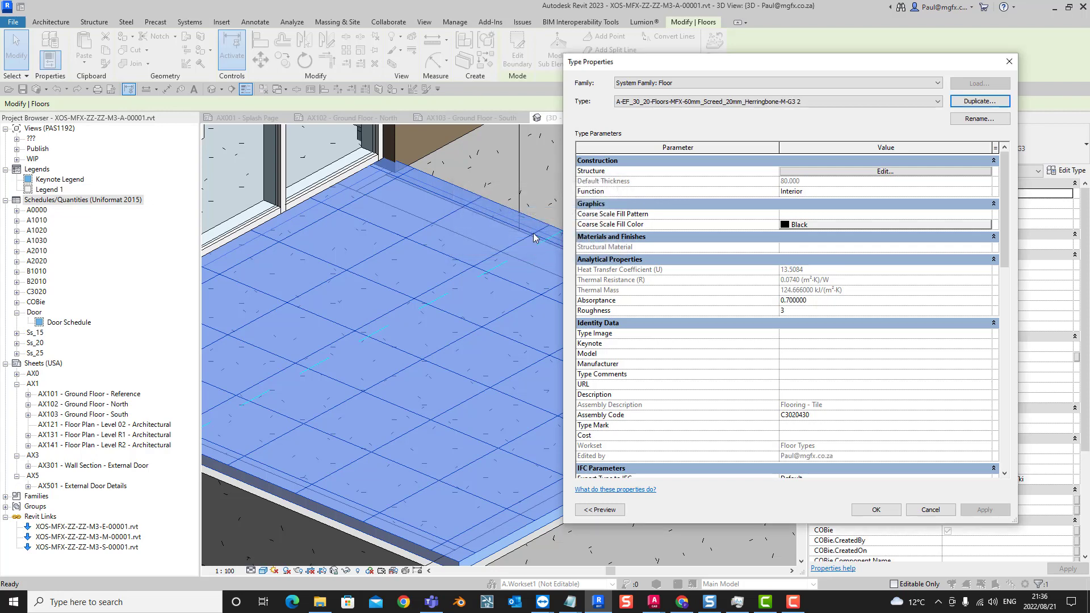
# - Open the new type's Structure in Edit Assembly and enlarge the dialog
pyautogui.click(827, 172)
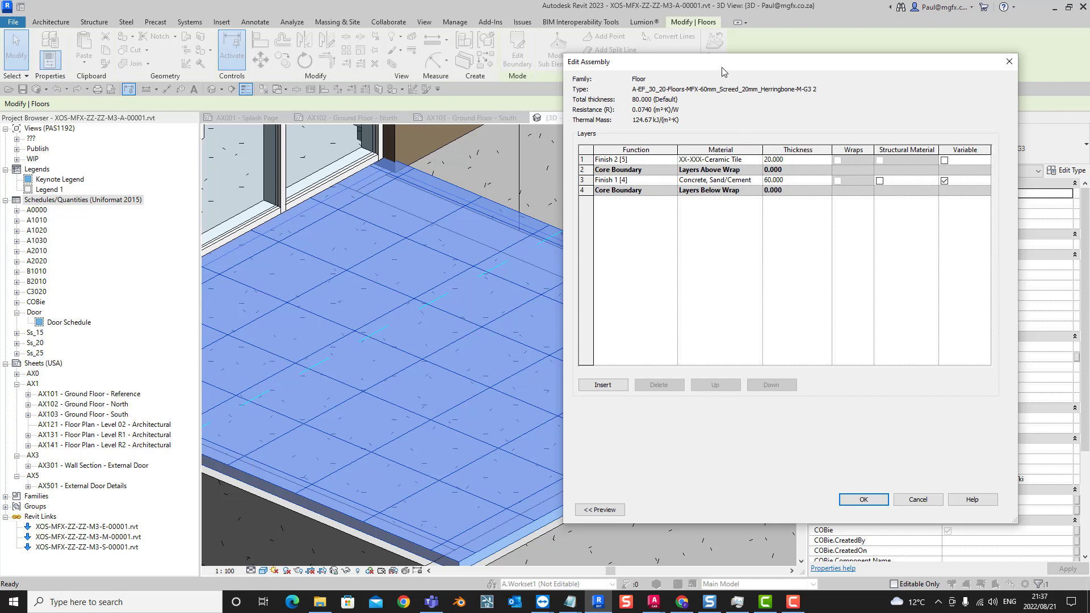
pyautogui.moveTo(725, 64); pyautogui.dragTo(507, 54)
pyautogui.moveTo(799, 514); pyautogui.dragTo(1064, 546)
# - Duplicate the Ceramic Tile material with its assets as 'XX-XXX-Ceramic Tile Herringbone' and copy that name
pyautogui.click(645, 153)
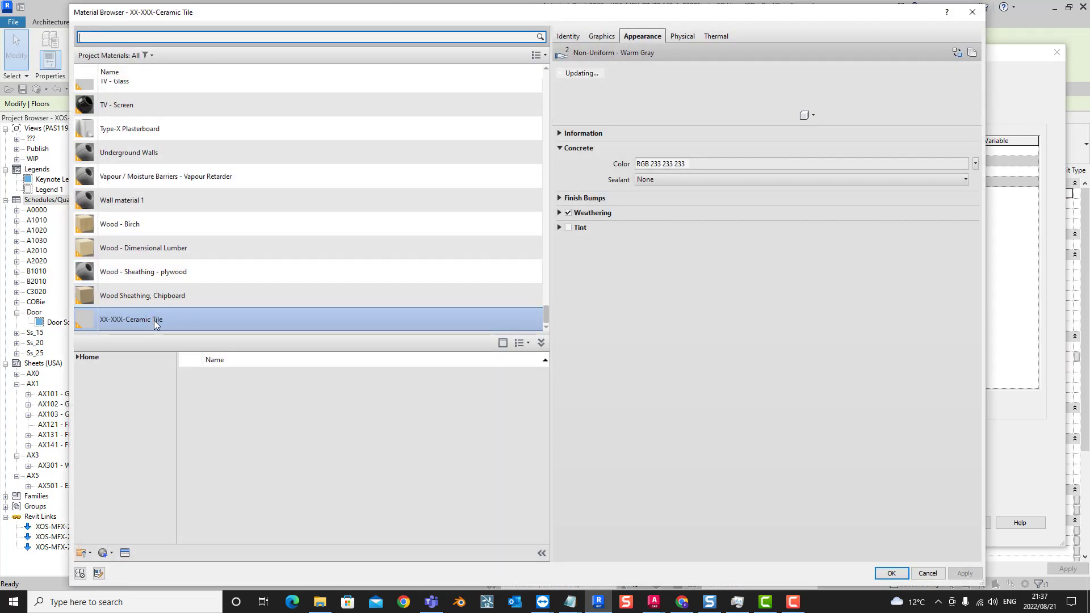
pyautogui.rightClick(154, 321)
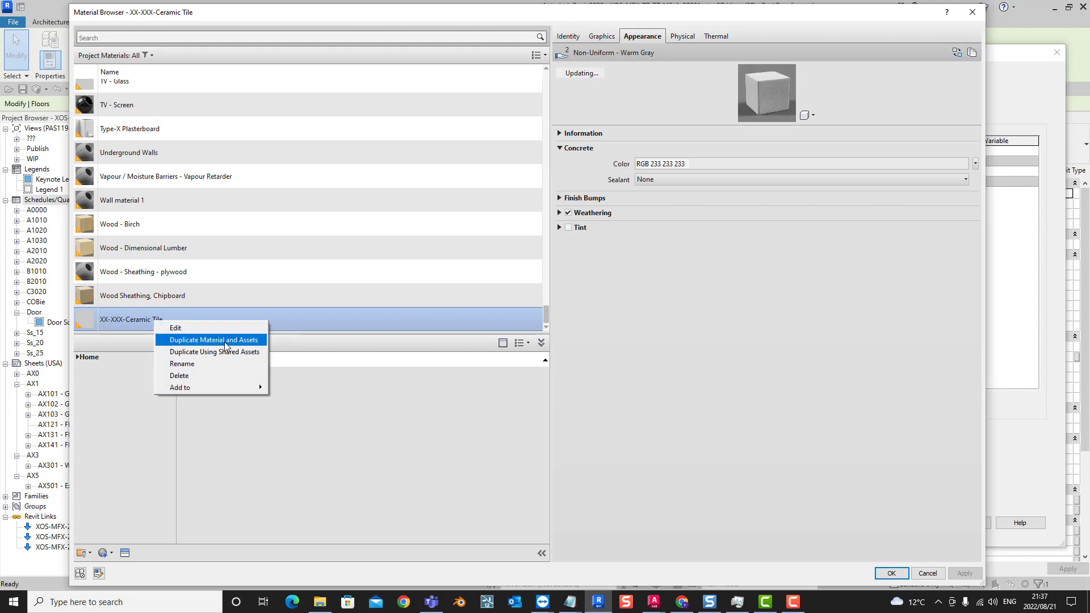
pyautogui.click(224, 340)
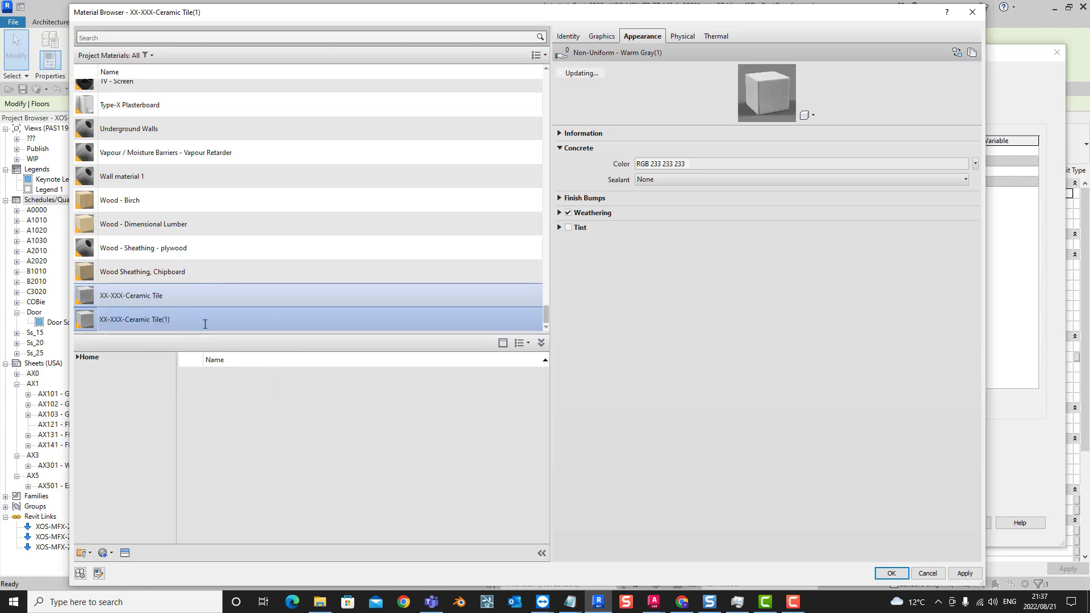
pyautogui.press('BackSpace')
pyautogui.press('BackSpace')
pyautogui.press('BackSpace')
pyautogui.press('BackSpace')
pyautogui.press('BackSpace')
pyautogui.press('BackSpace')
pyautogui.press('BackSpace')
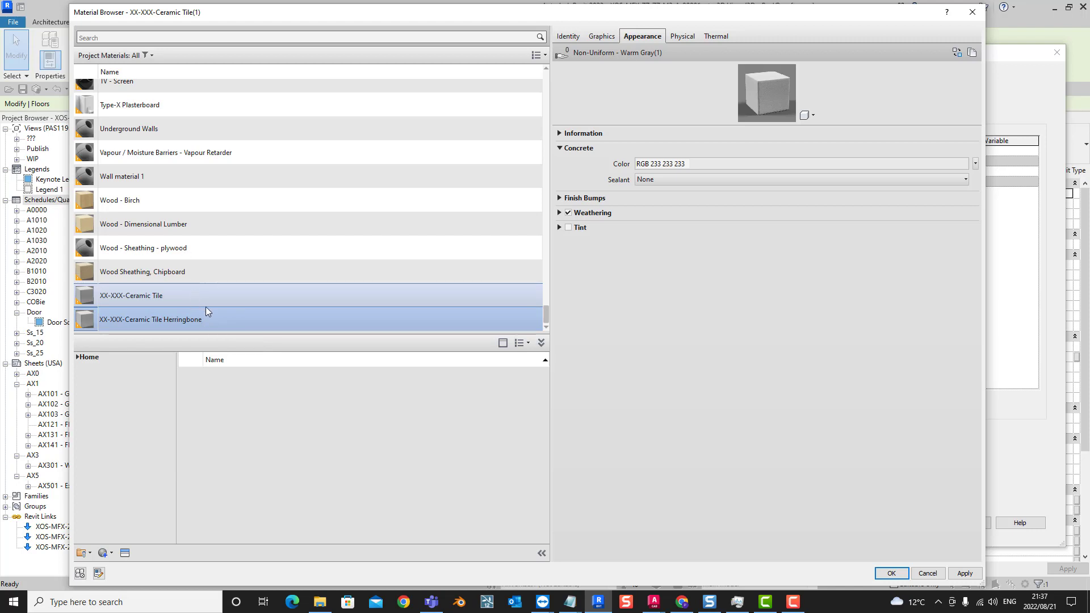
pyautogui.press('Return')
pyautogui.moveTo(204, 321); pyautogui.dragTo(90, 325)
pyautogui.hotkey('ctrl', 'c')
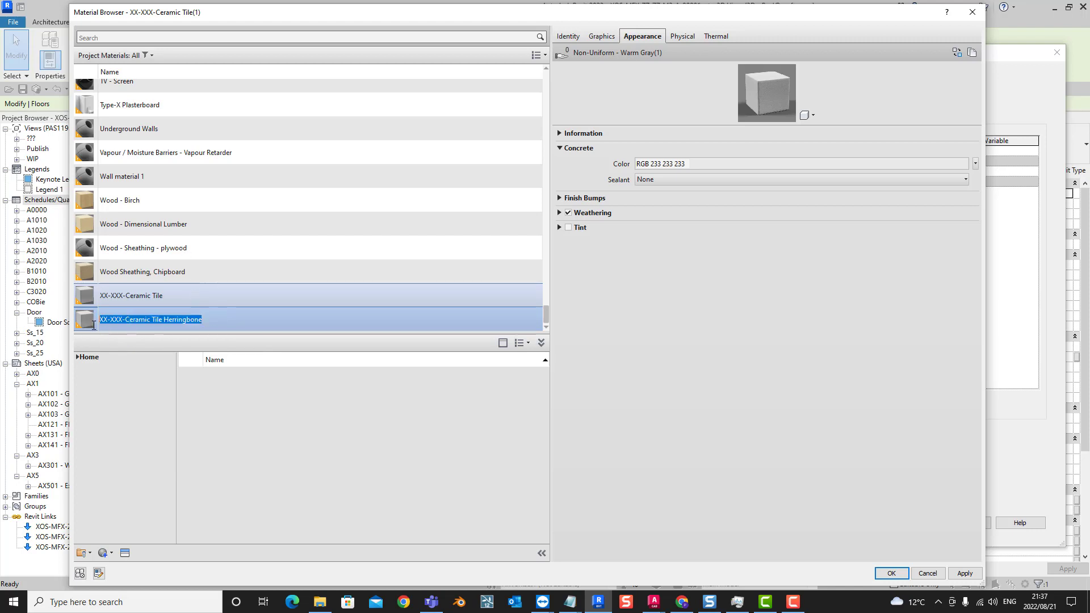
pyautogui.rightClick(119, 326)
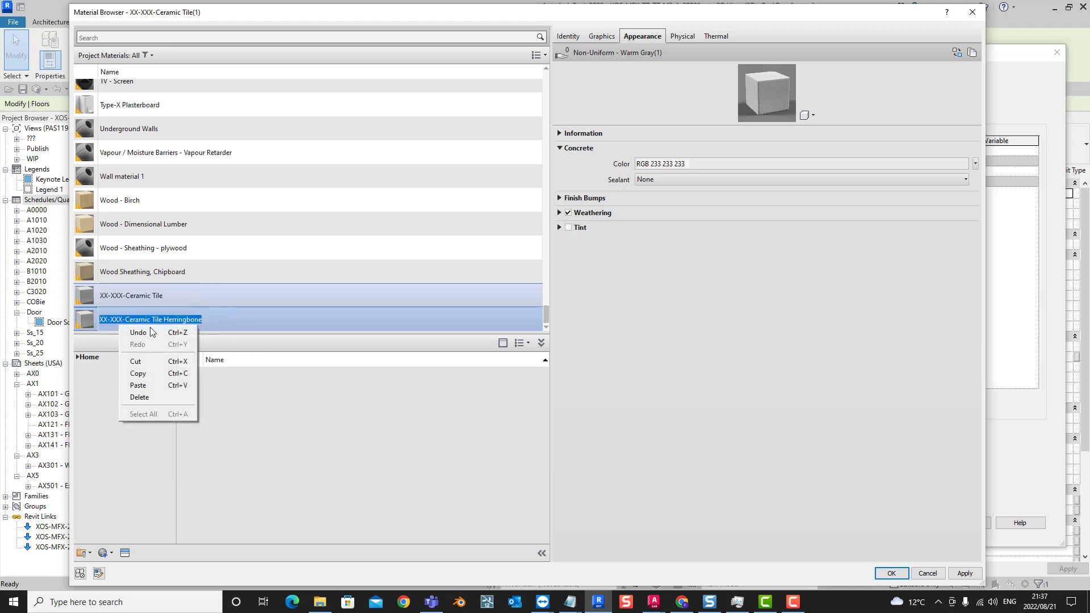
pyautogui.click(134, 373)
pyautogui.click(641, 91)
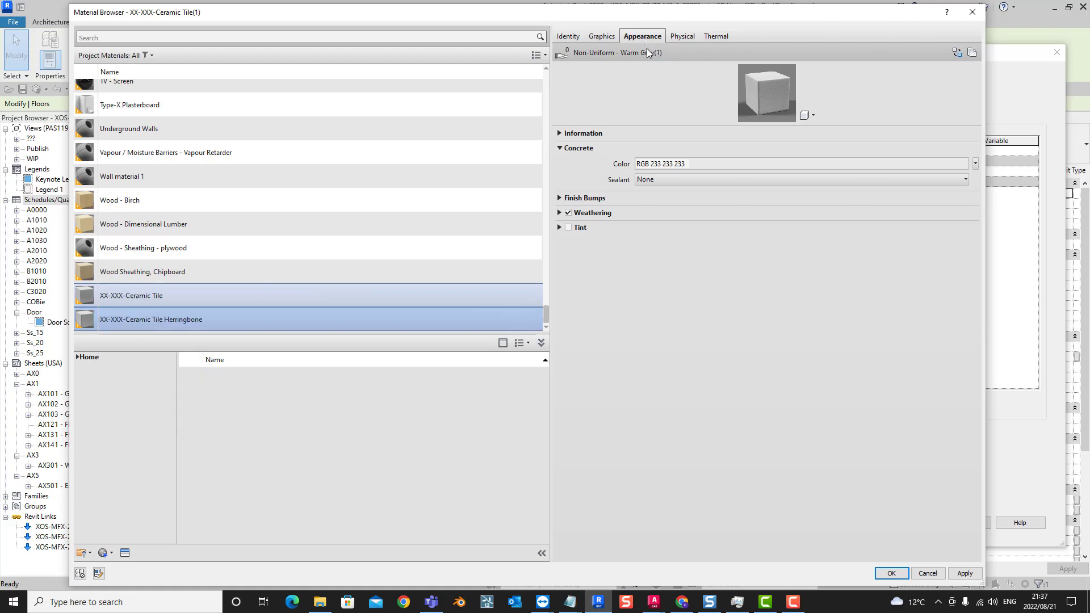
# - Expand the appearance's Finish Bumps, Concrete, Information, Weathering and Tint sections
pyautogui.click(560, 199)
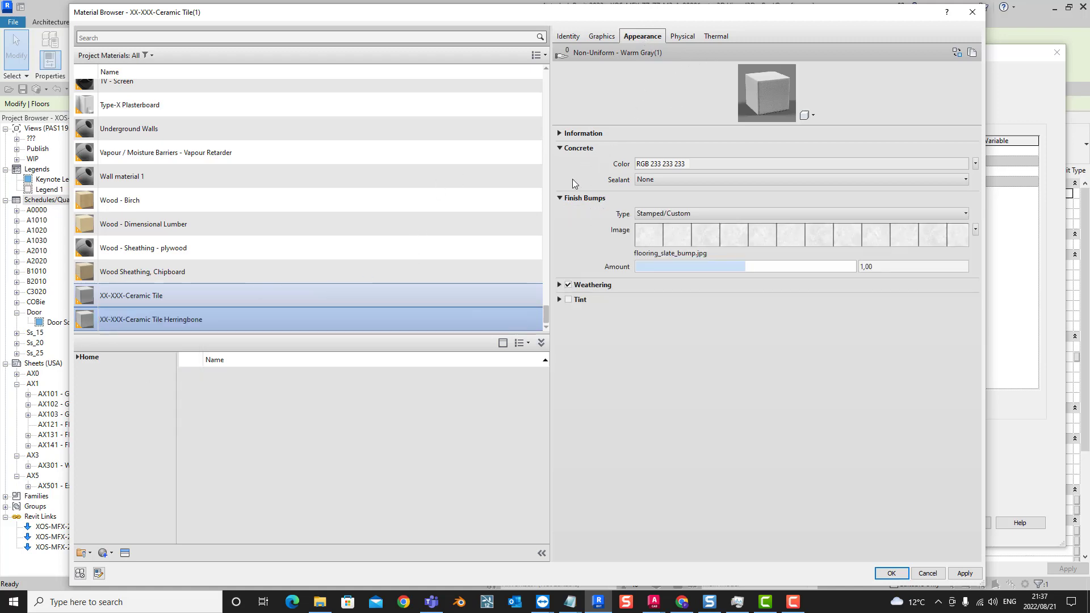
pyautogui.click(560, 149)
pyautogui.click(560, 149)
pyautogui.click(561, 134)
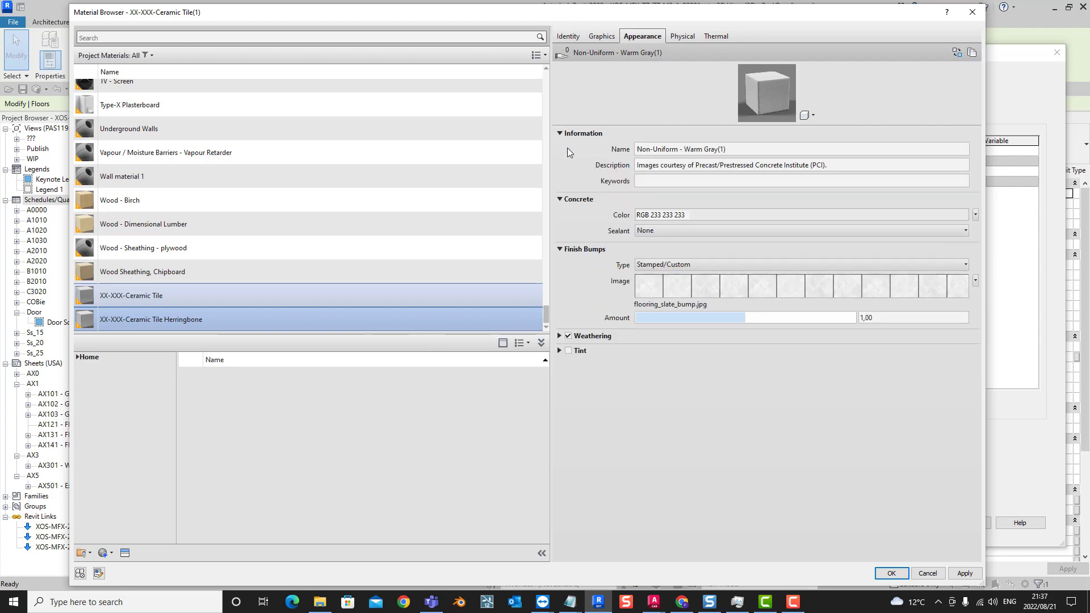
pyautogui.click(561, 337)
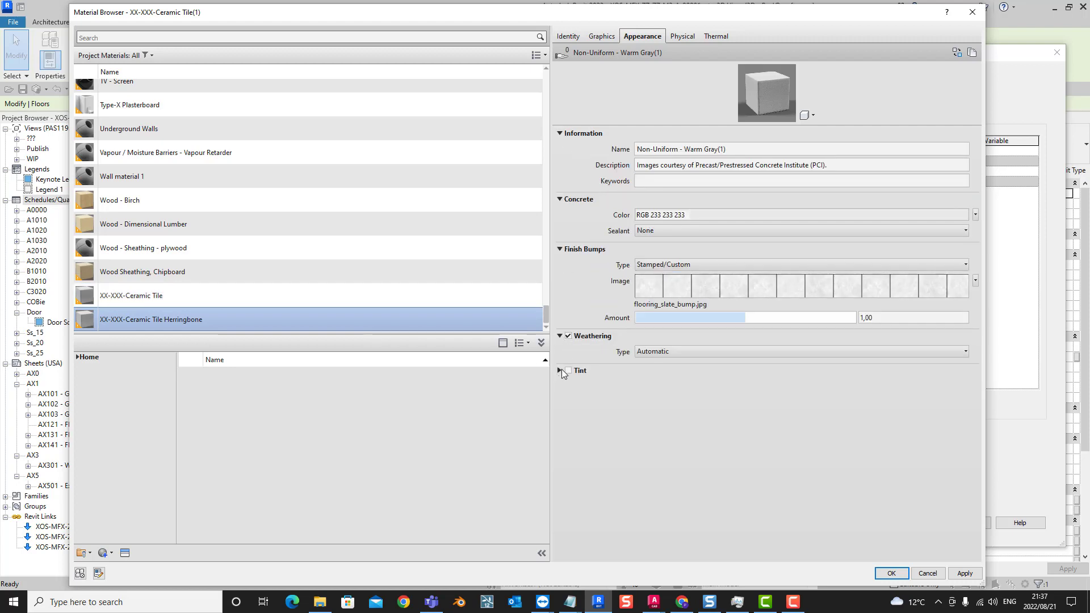
pyautogui.click(560, 371)
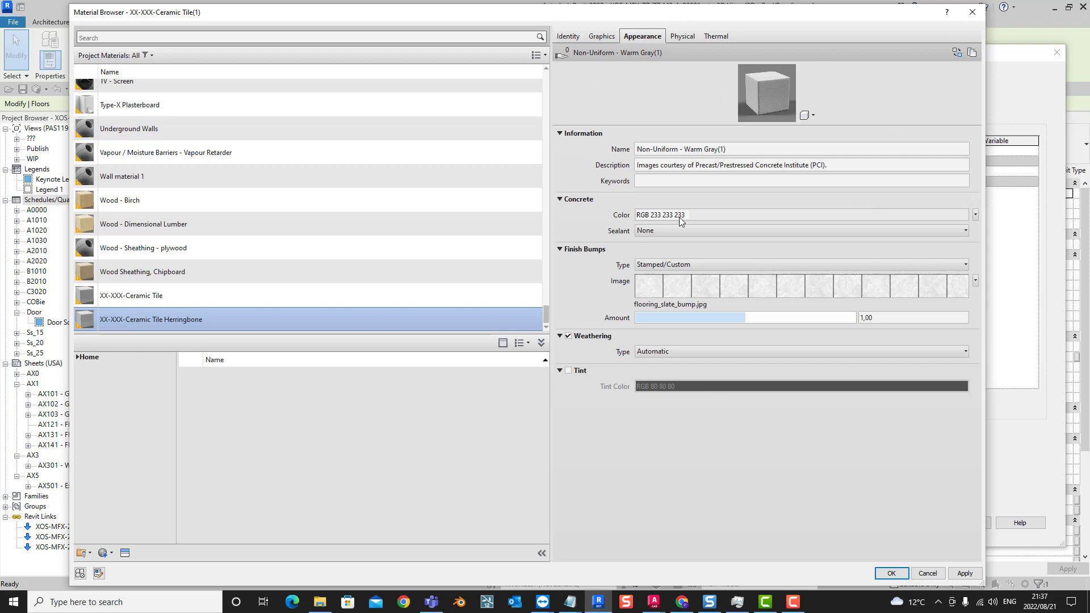
# - Replace the material's appearance with Parquet - Brown, found by searching 'parq' in the Asset Browser
pyautogui.click(958, 53)
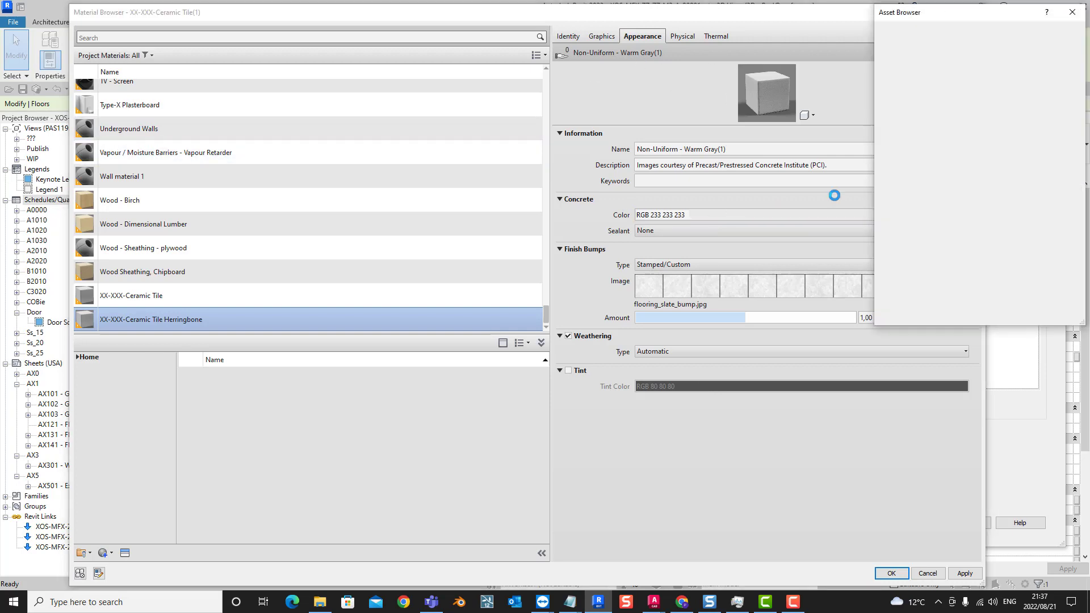
pyautogui.moveTo(939, 16); pyautogui.dragTo(552, 88)
pyautogui.click(522, 104)
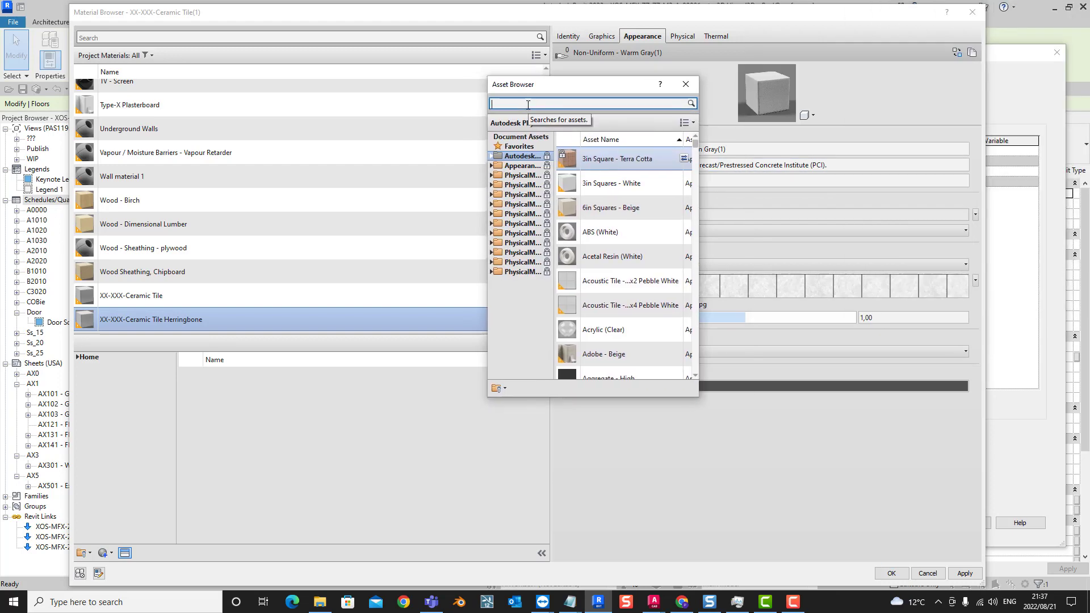
pyautogui.write('parquet')
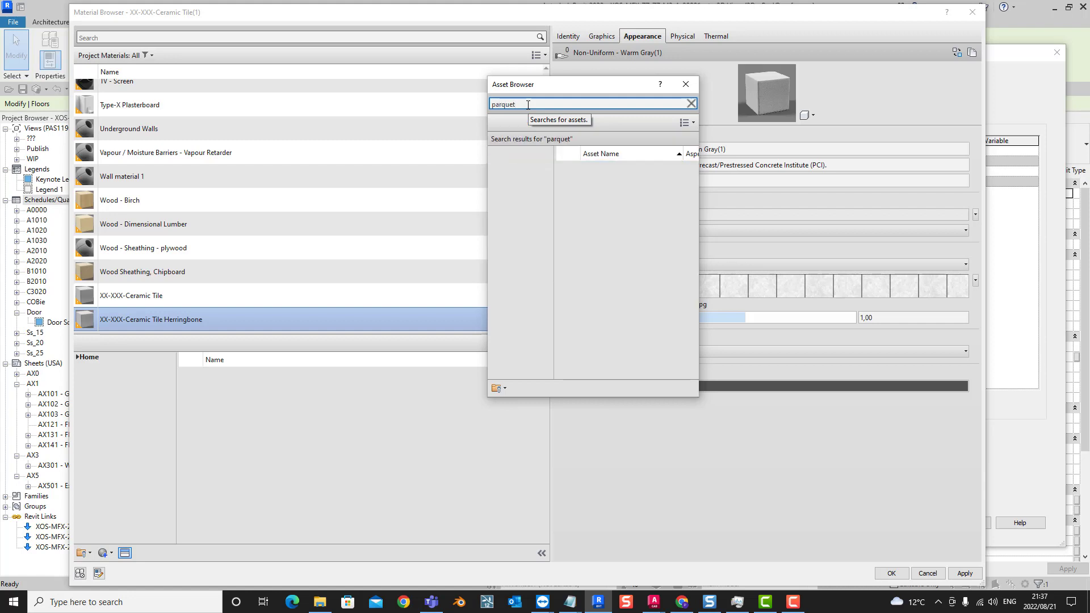
pyautogui.press('BackSpace')
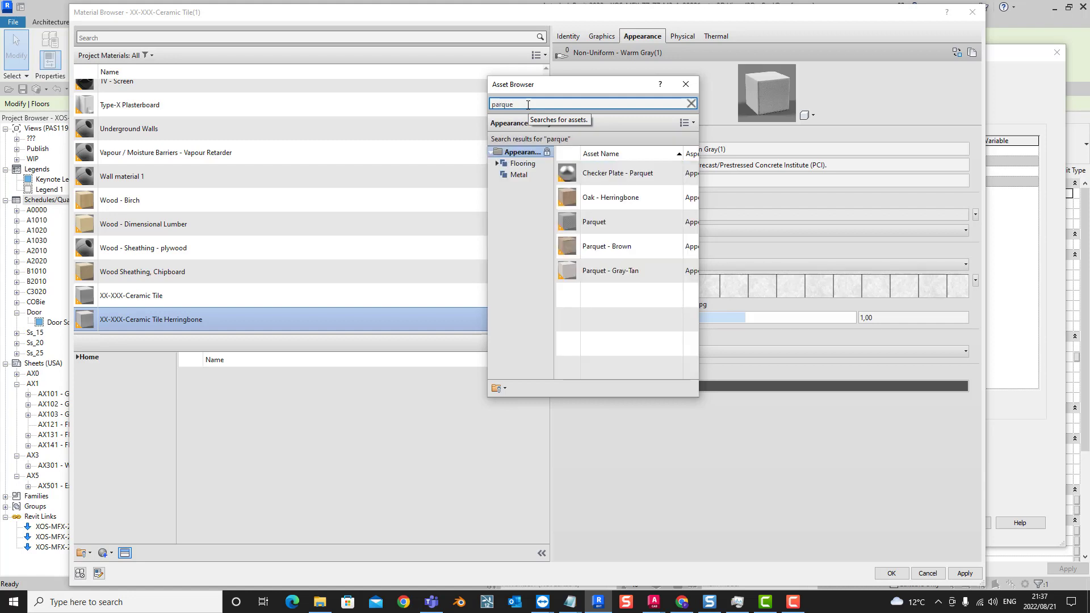
pyautogui.doubleClick(608, 252)
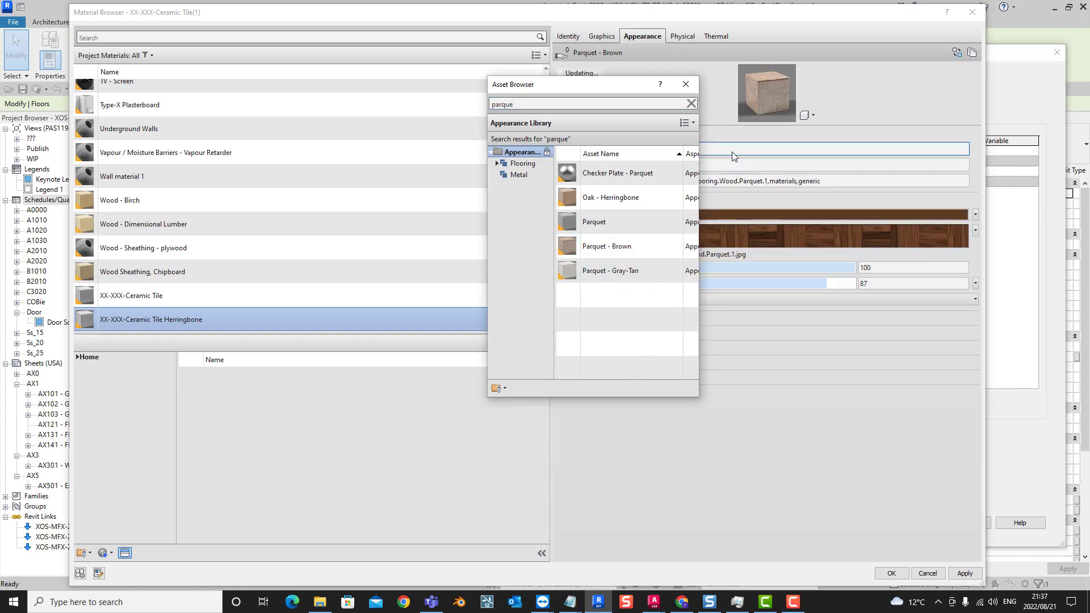
pyautogui.click(687, 84)
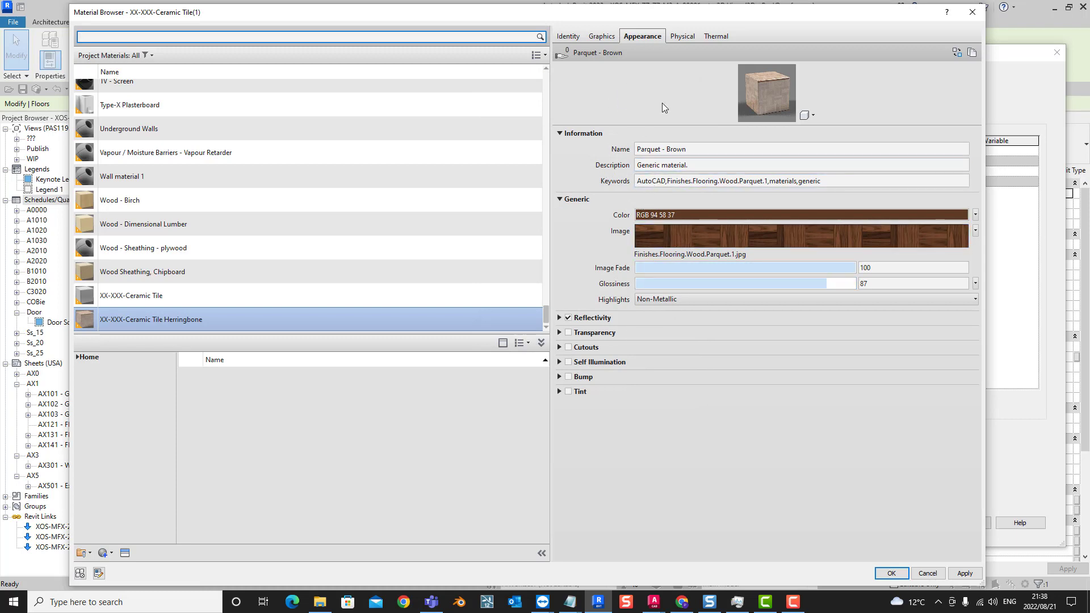
# - Duplicate the Parquet - Brown asset and name it 'XX-XXX-Ceramic Tile Herringbone'
pyautogui.click(972, 52)
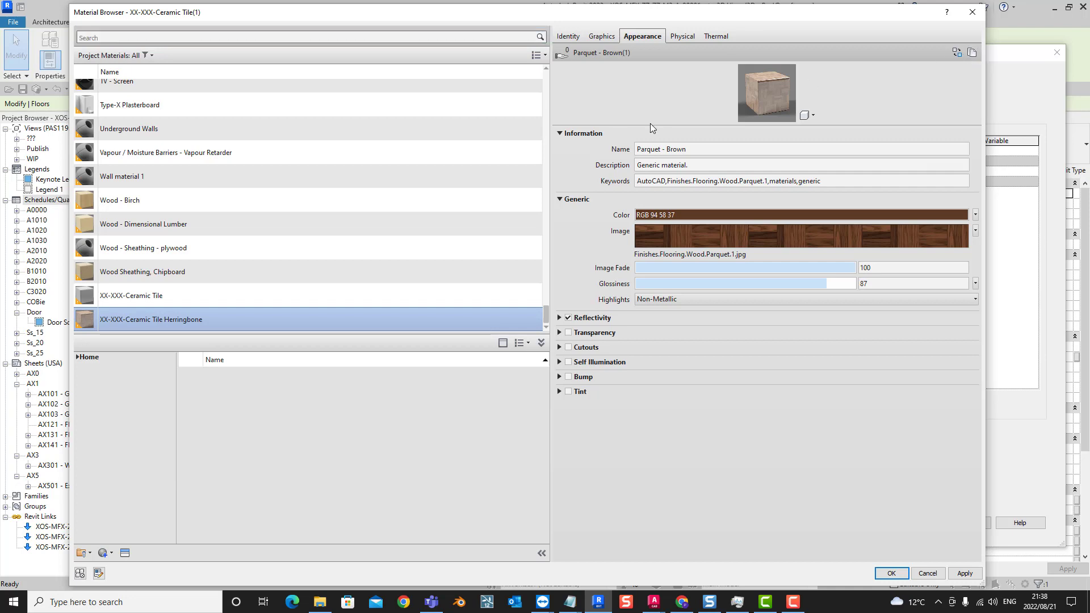
pyautogui.moveTo(710, 149); pyautogui.dragTo(584, 142)
pyautogui.rightClick(650, 148)
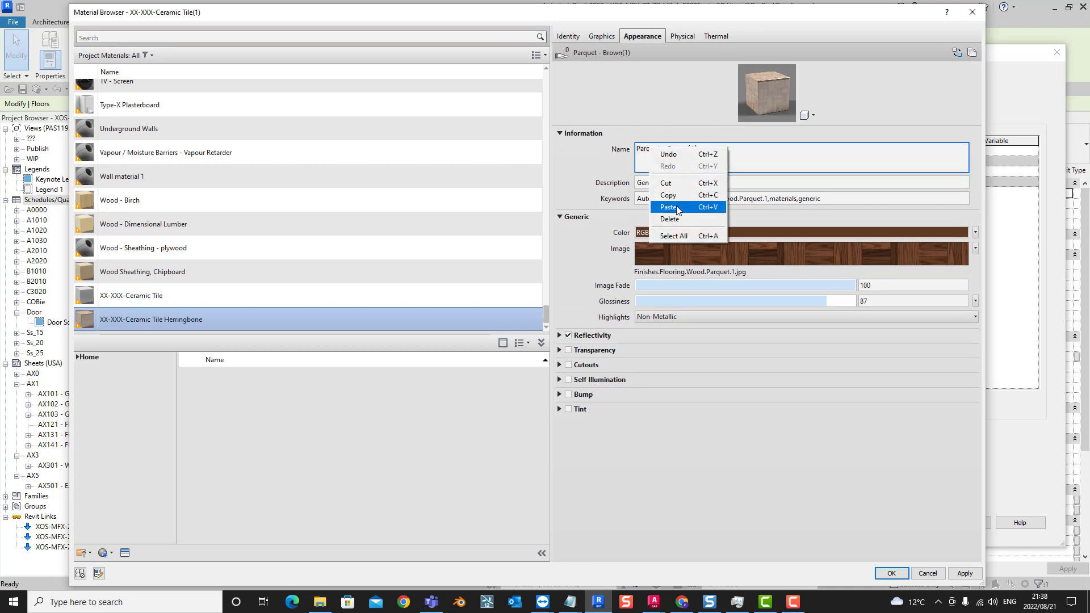
pyautogui.click(676, 207)
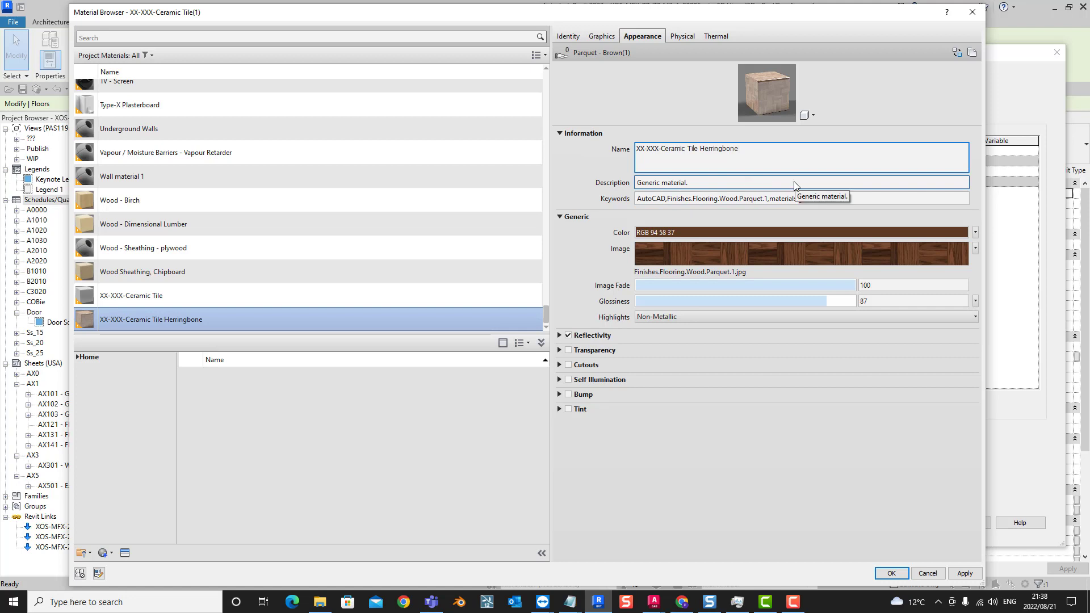
pyautogui.click(568, 335)
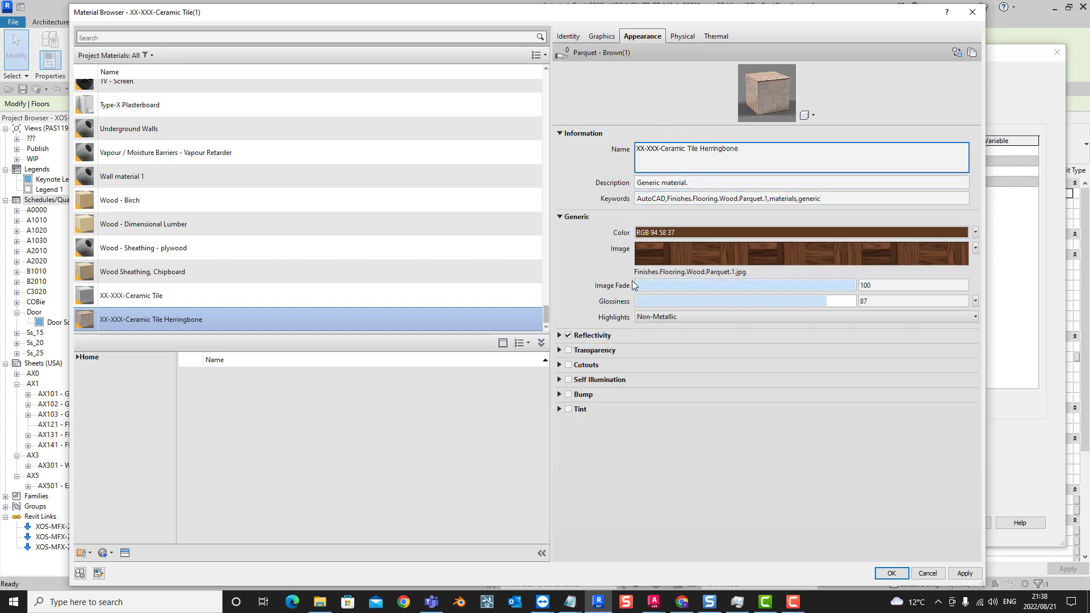
# - Load 39_herringbone parquet texture-seamless.jpg from the COBie 2023 Architect > Images folder in Autodesk Docs
pyautogui.click(682, 272)
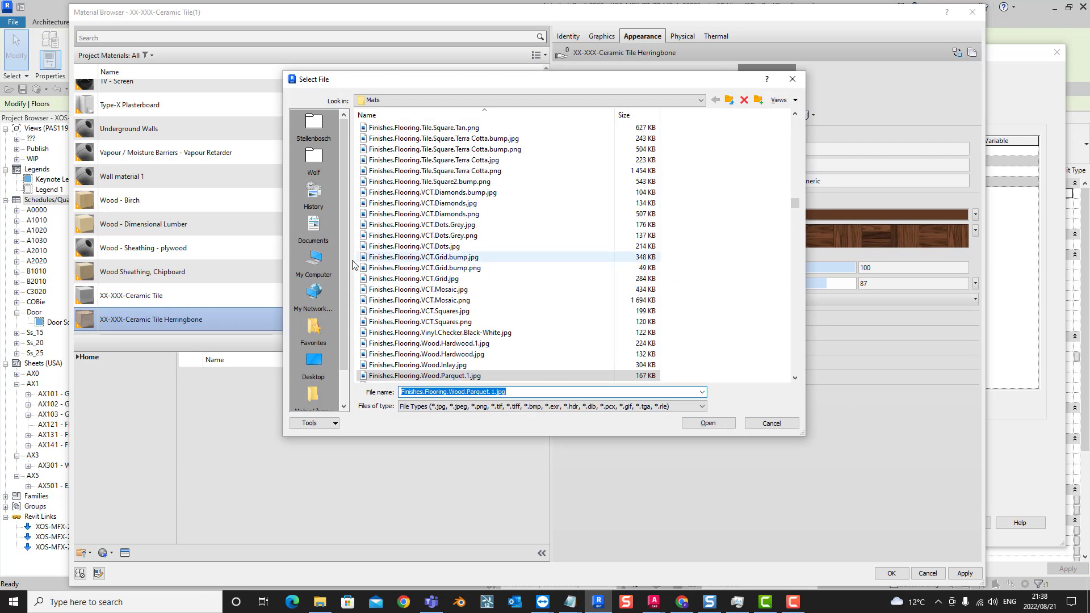
pyautogui.click(443, 100)
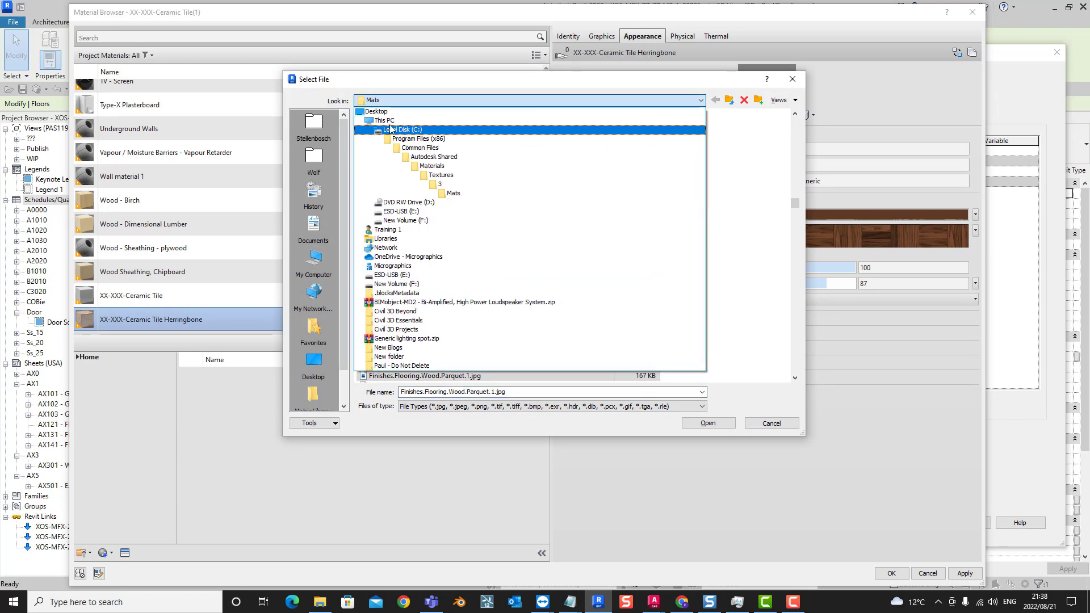
pyautogui.click(385, 120)
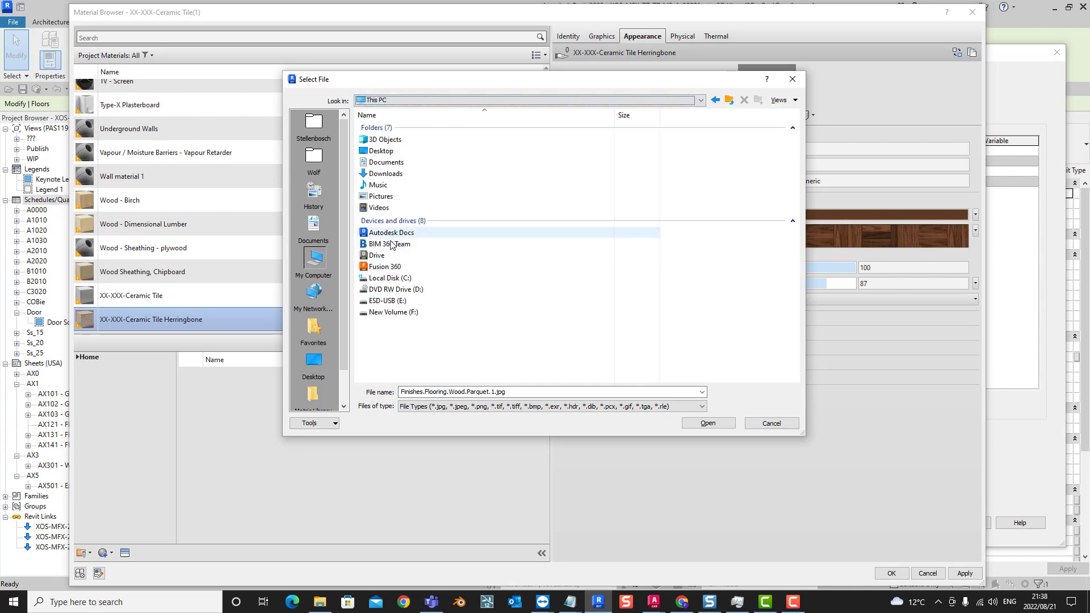
pyautogui.doubleClick(391, 233)
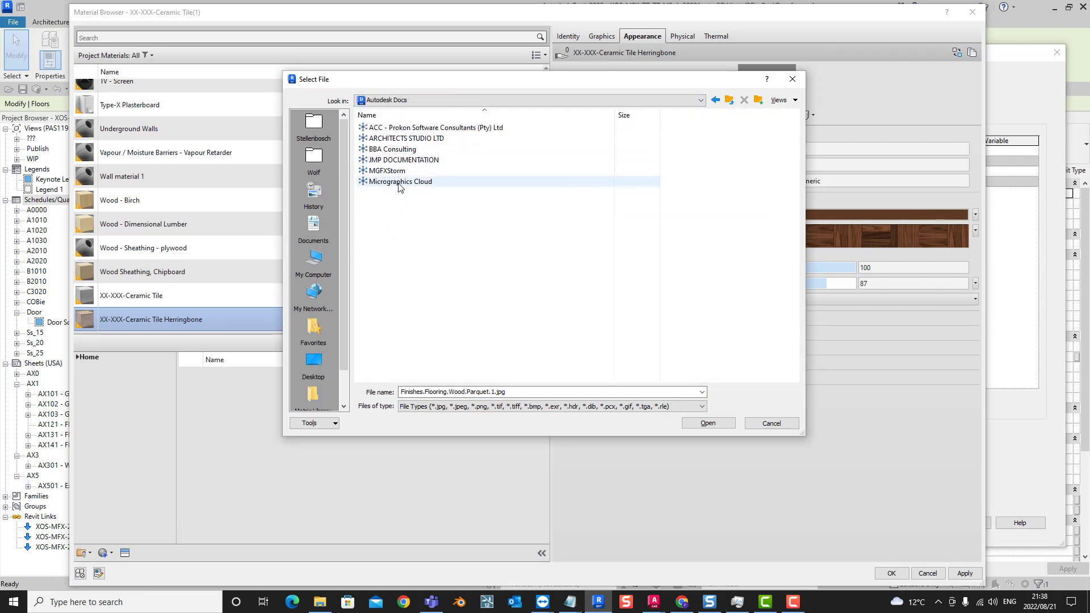
pyautogui.doubleClick(400, 185)
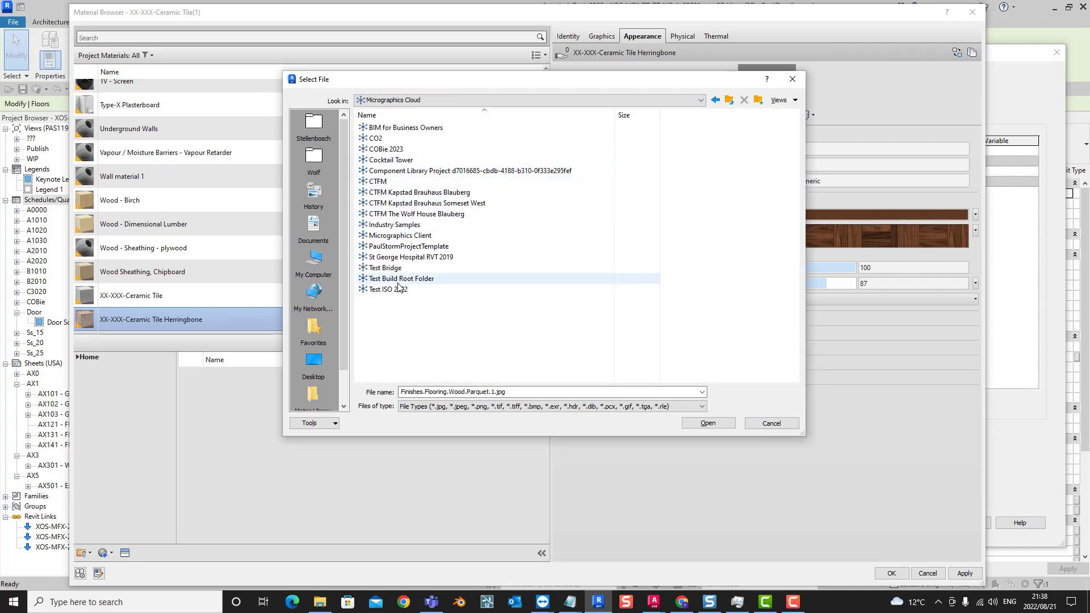
pyautogui.click(385, 150)
pyautogui.doubleClick(408, 150)
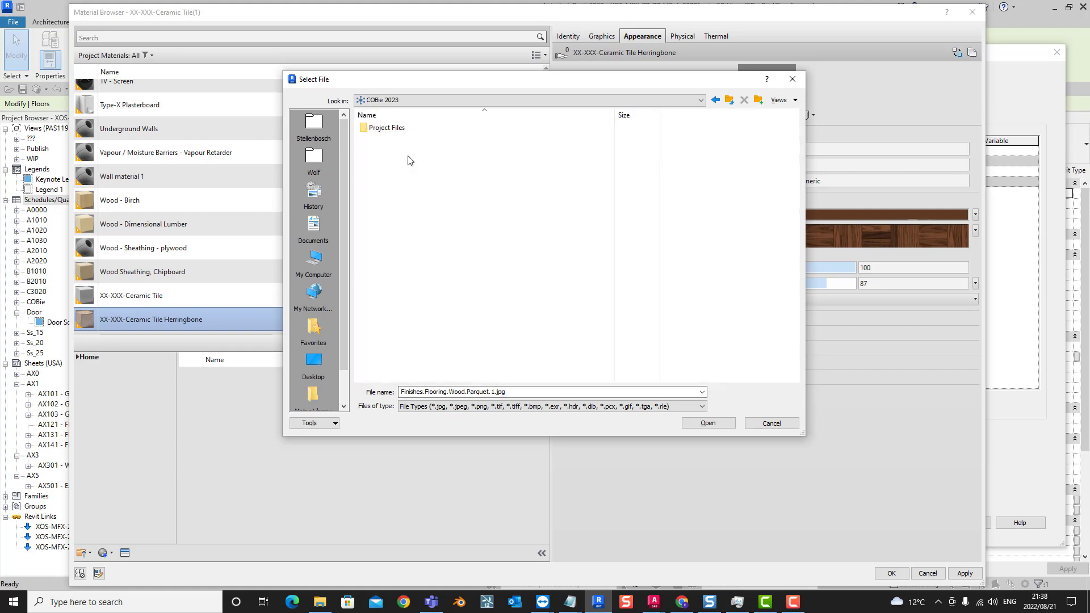
pyautogui.doubleClick(404, 130)
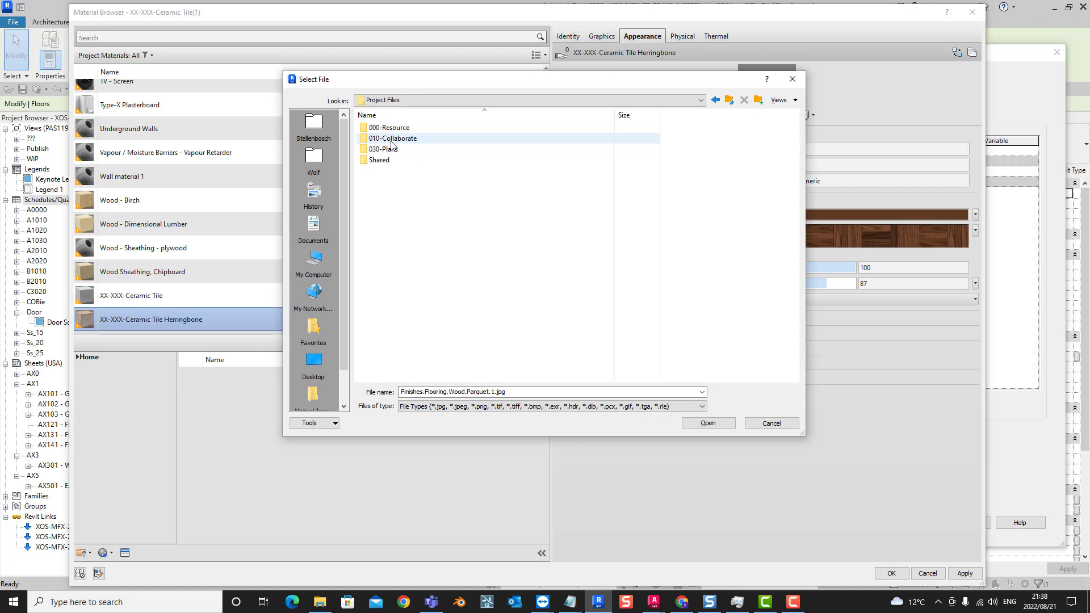
pyautogui.doubleClick(392, 140)
pyautogui.doubleClick(391, 127)
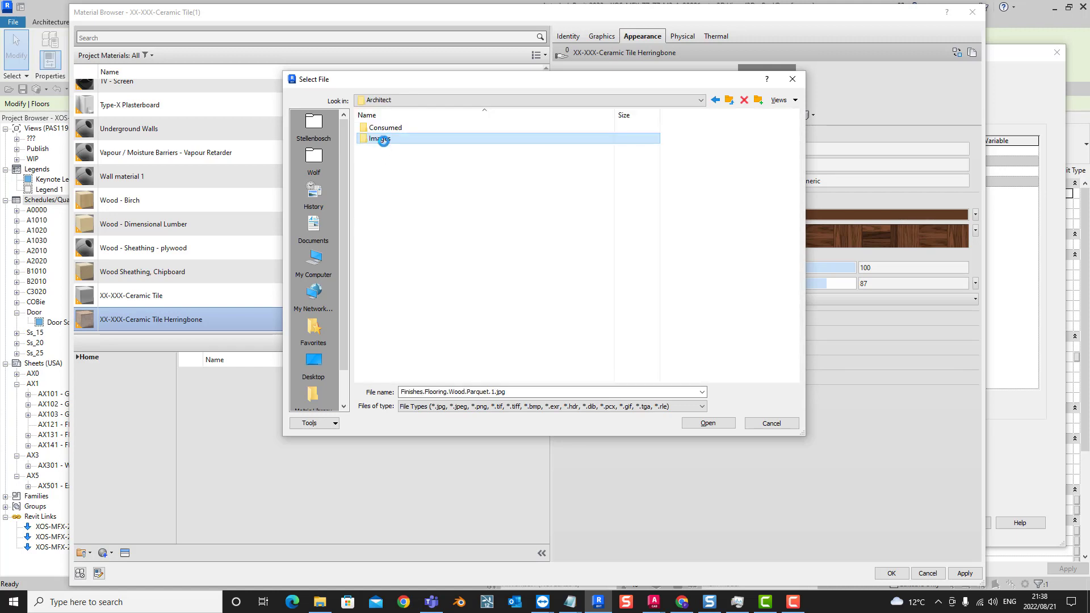
pyautogui.doubleClick(381, 139)
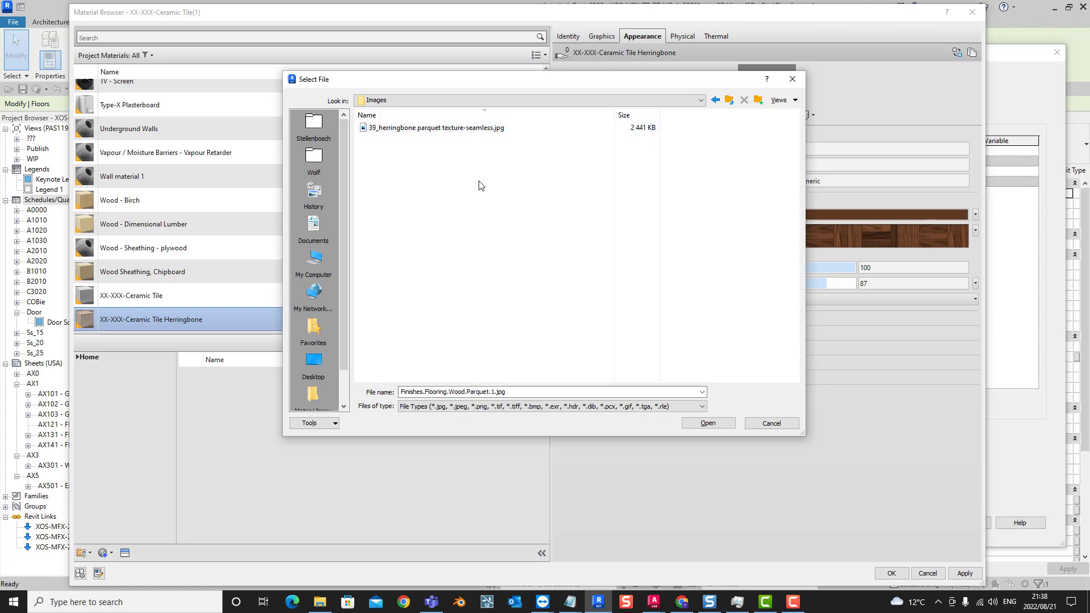
pyautogui.click(443, 128)
pyautogui.click(707, 422)
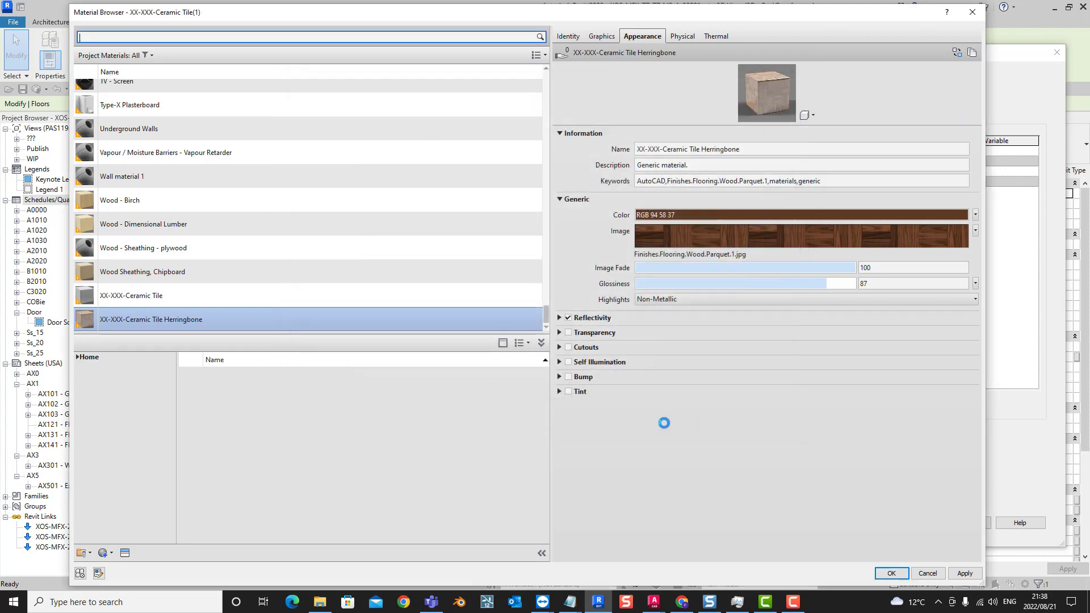
# - Set the material's base colour to light orange, RGB 231 180 86
pyautogui.click(671, 214)
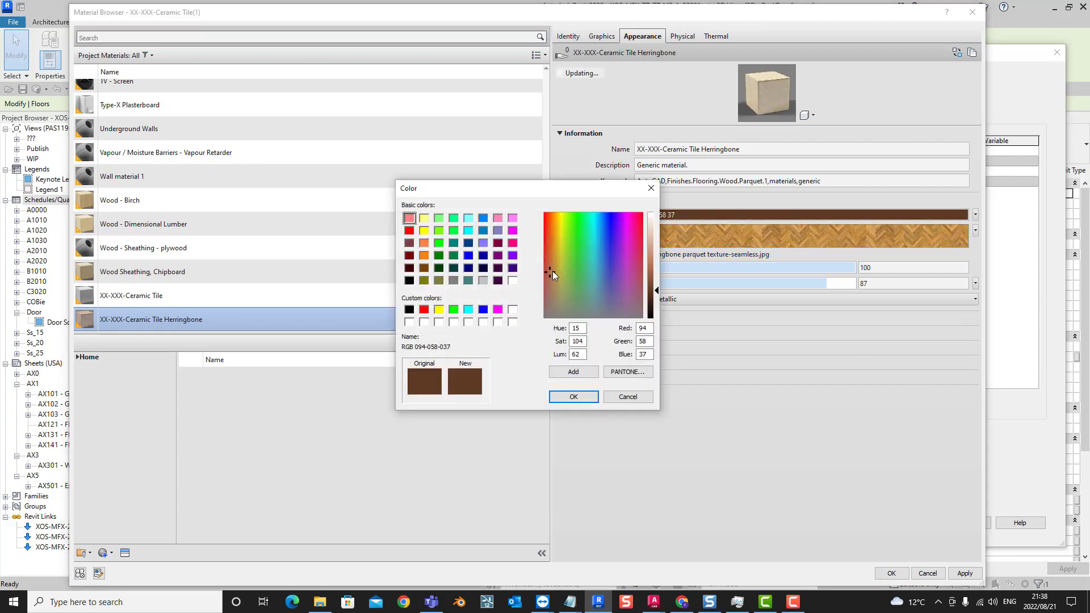
pyautogui.moveTo(553, 270); pyautogui.dragTo(557, 239)
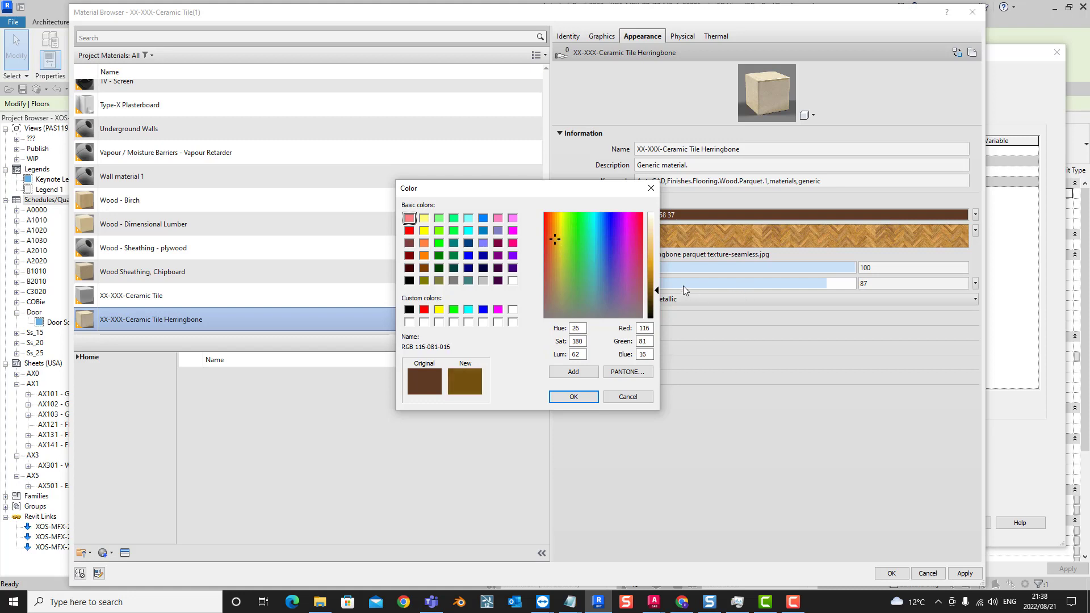
pyautogui.moveTo(657, 290); pyautogui.dragTo(656, 257)
pyautogui.click(575, 397)
# - Expand the reflectivity, transparency, cutouts, self illumination, bump and tint sections, then view Graphics
pyautogui.click(559, 318)
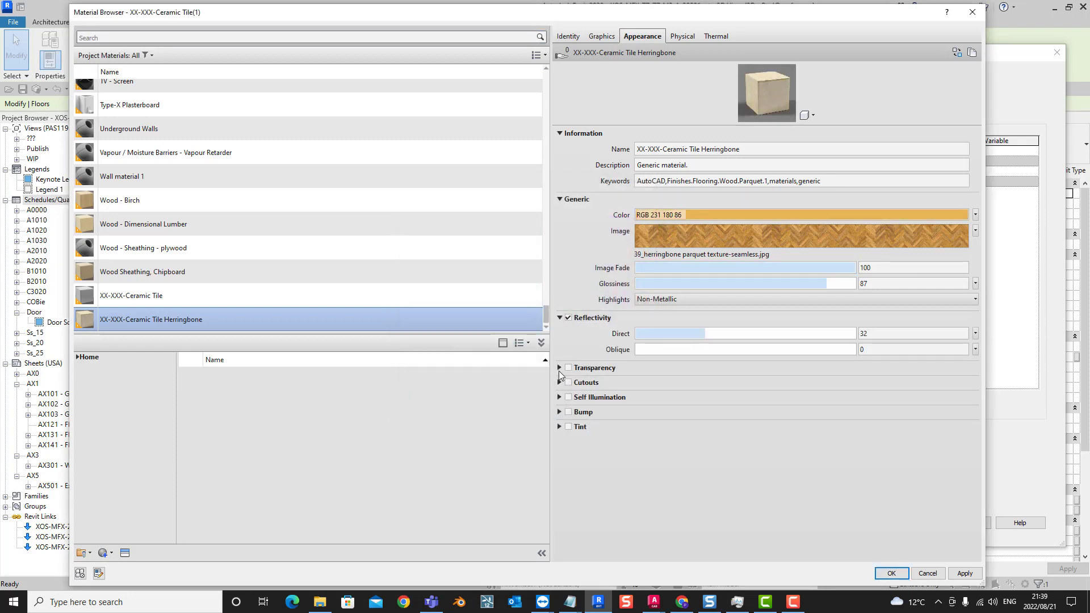
pyautogui.click(560, 368)
pyautogui.click(559, 486)
pyautogui.scroll(-1, 574, 492)
pyautogui.click(559, 517)
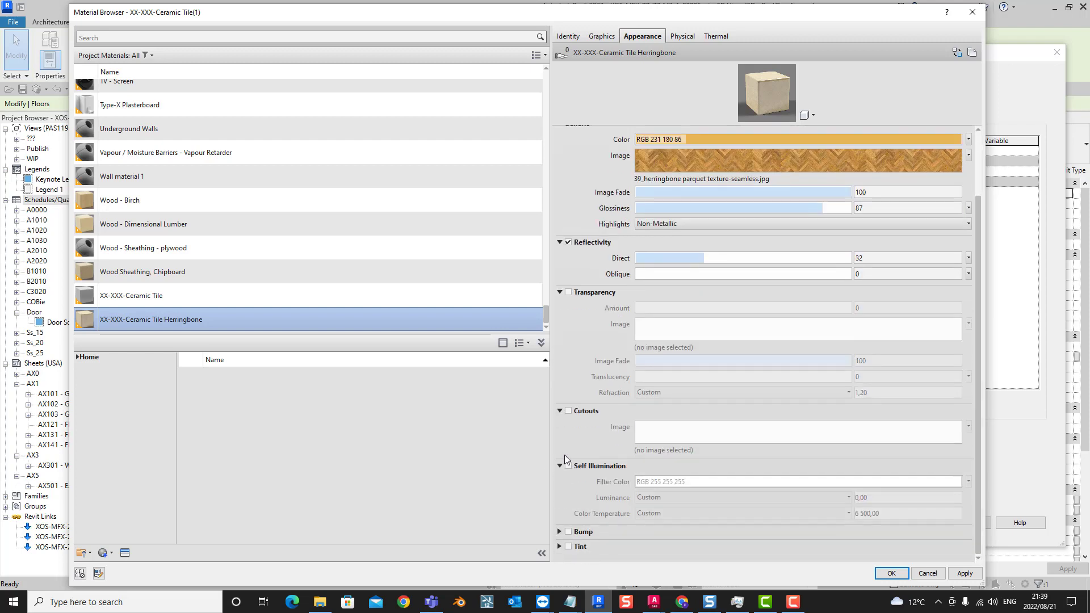
pyautogui.click(560, 533)
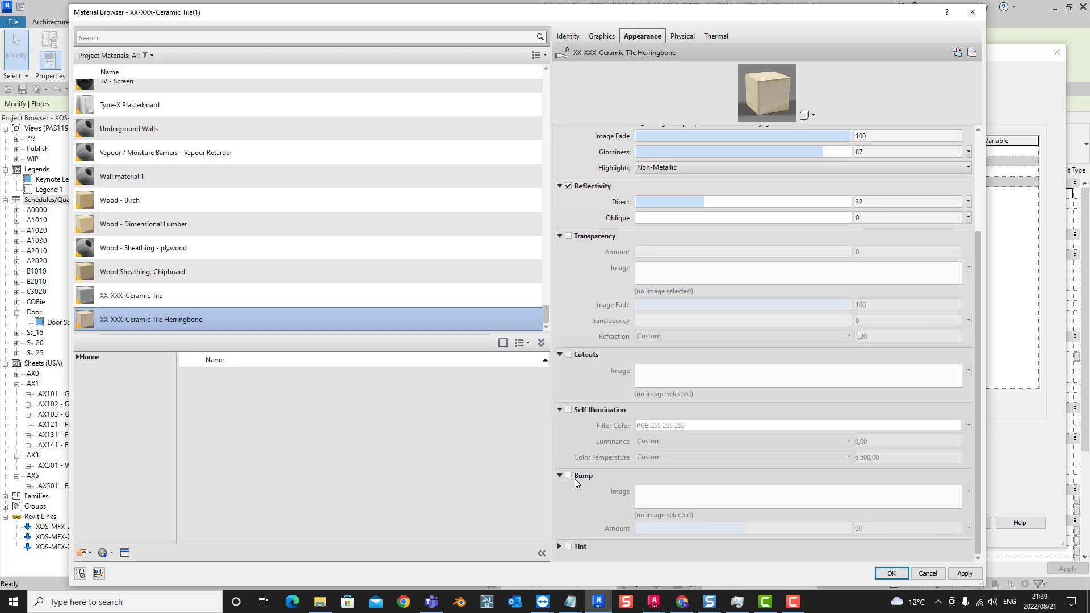
pyautogui.click(560, 545)
pyautogui.scroll(3, 639, 318)
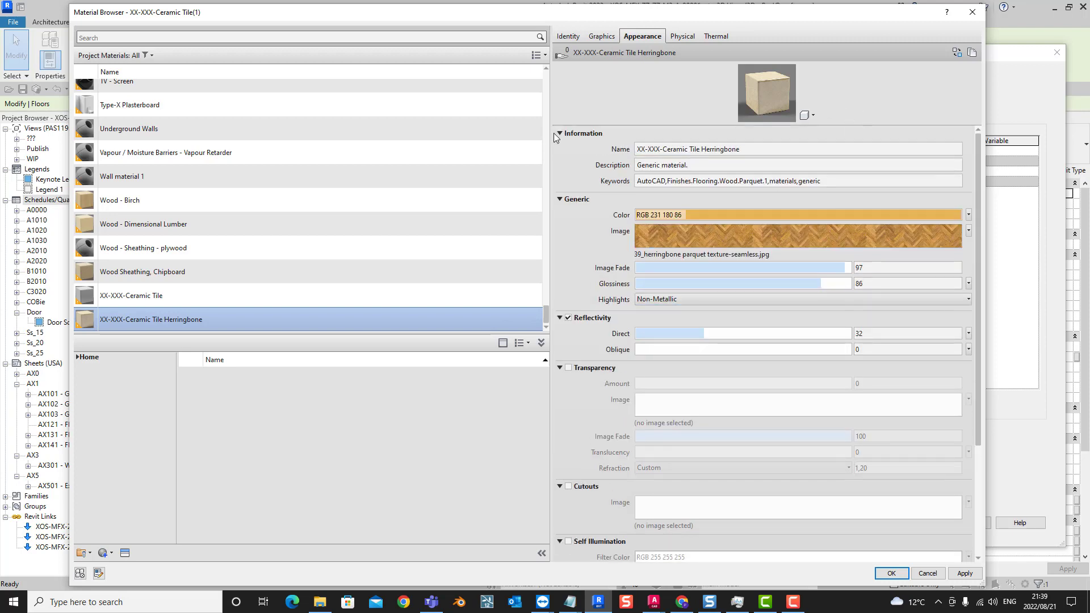
pyautogui.click(601, 36)
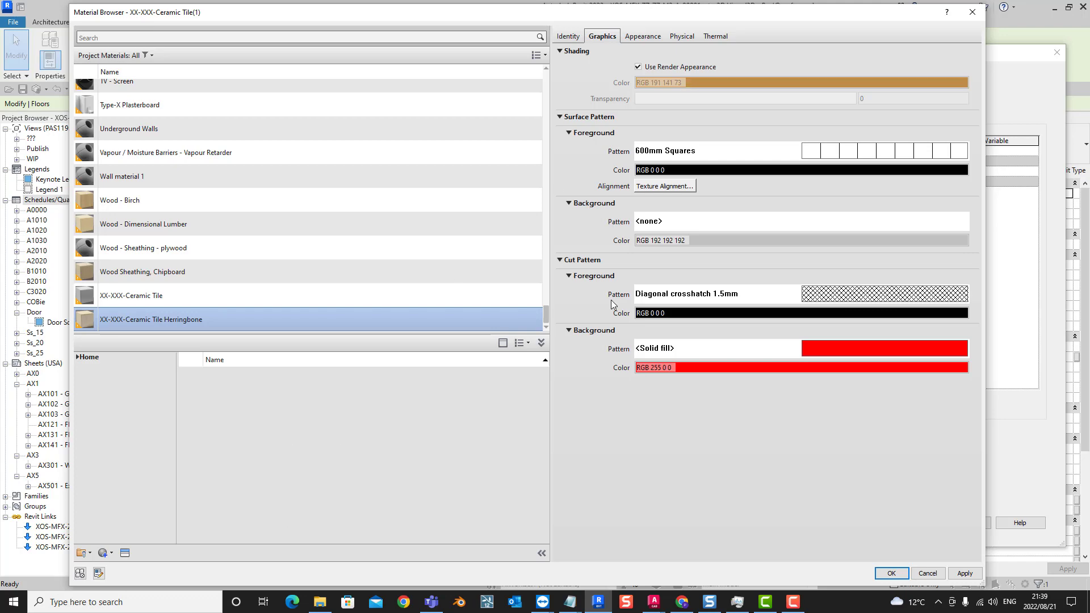
# - Confirm the Material Browser, Edit Assembly and Type Properties to apply the Herringbone floor type
pyautogui.click(892, 573)
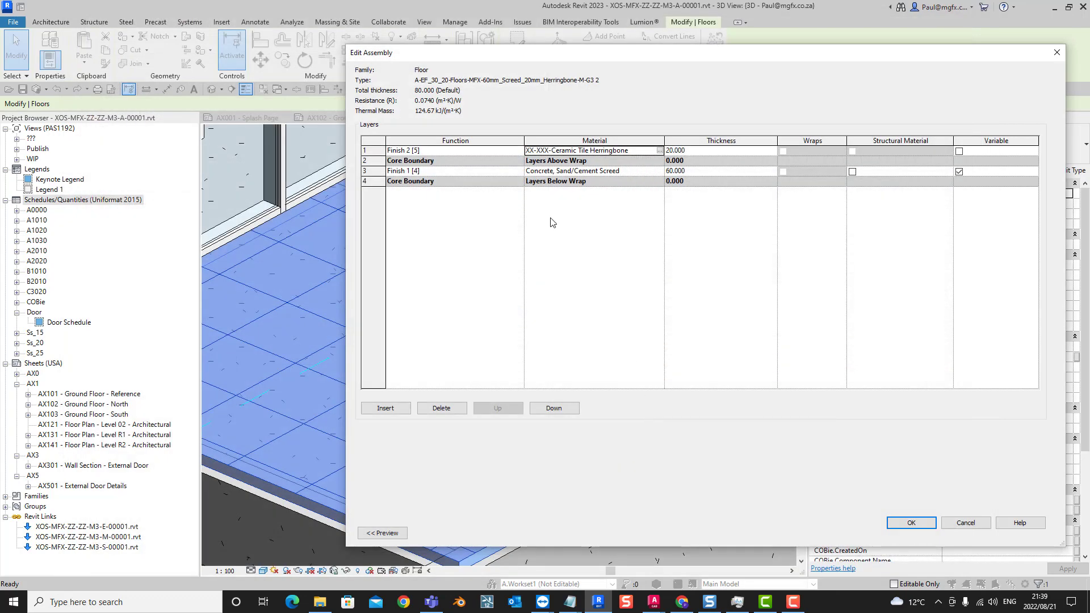
pyautogui.click(909, 524)
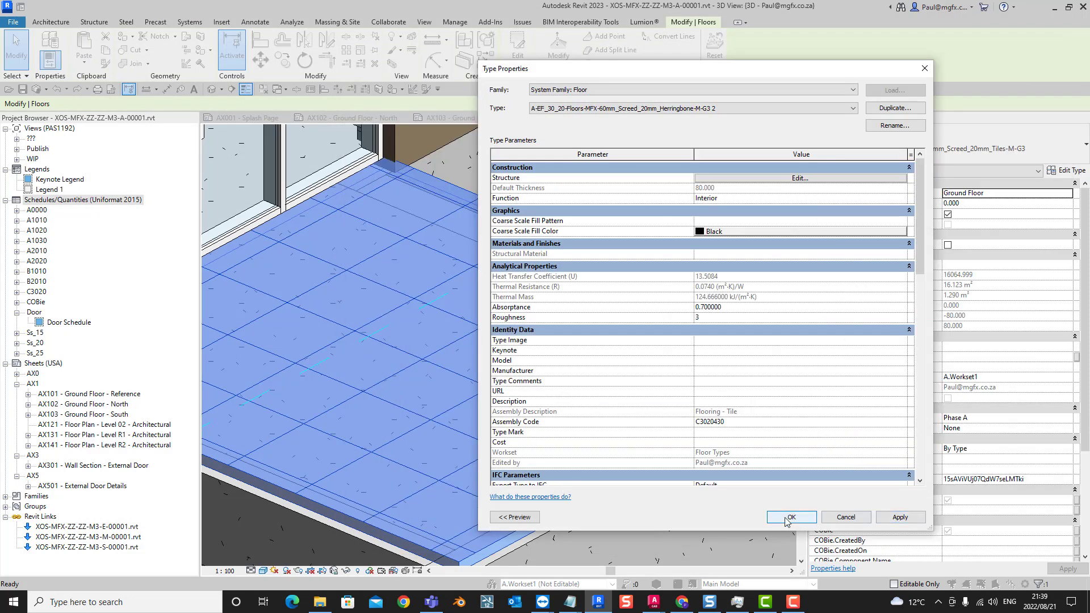
pyautogui.click(791, 517)
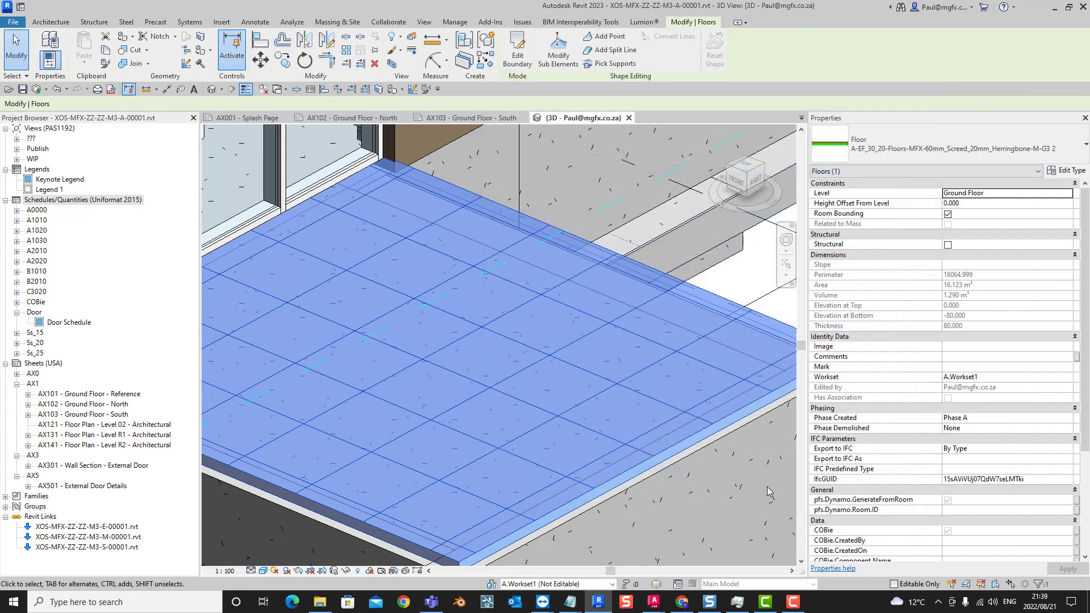
# - Deselect the floor, switch the 3D view to the Realistic visual style, and zoom in on the entrance floor
pyautogui.press('Escape')
pyautogui.click(263, 572)
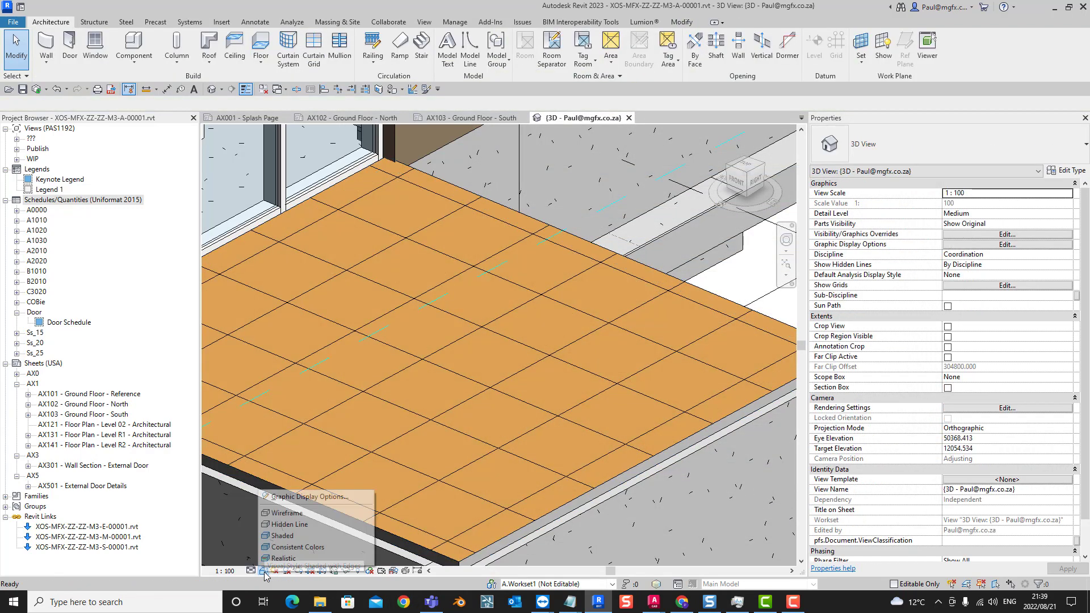
pyautogui.click(295, 559)
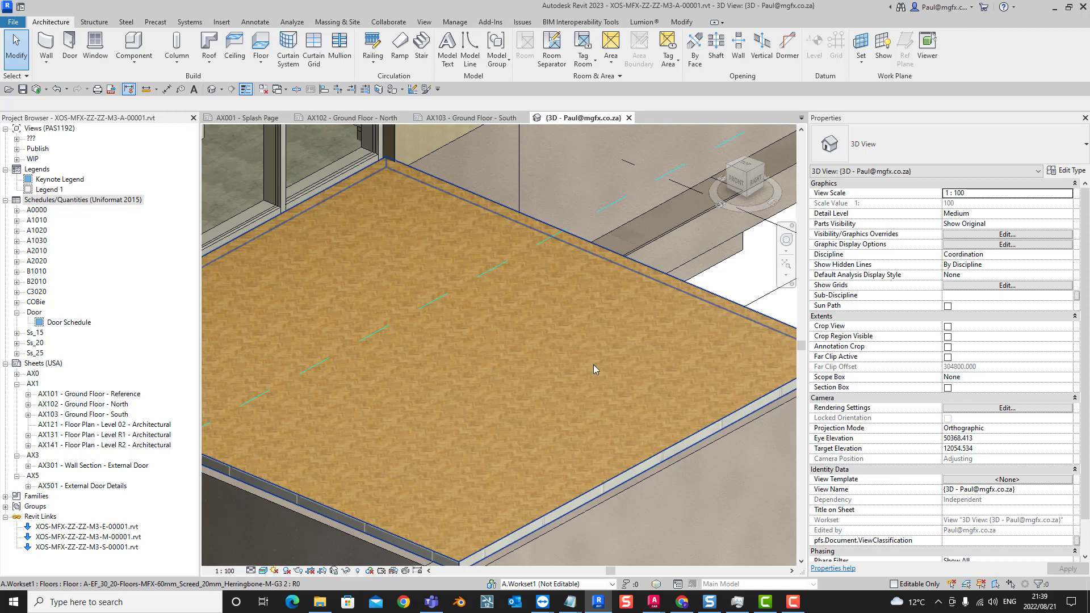
pyautogui.scroll(5, 488, 489)
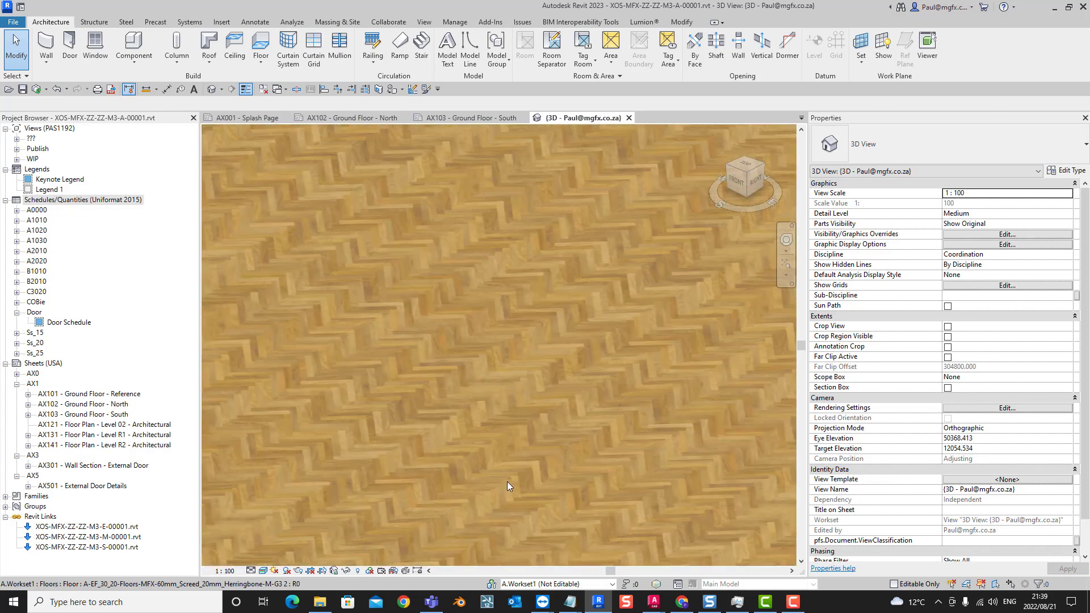
pyautogui.scroll(2, 504, 465)
pyautogui.scroll(1, 502, 463)
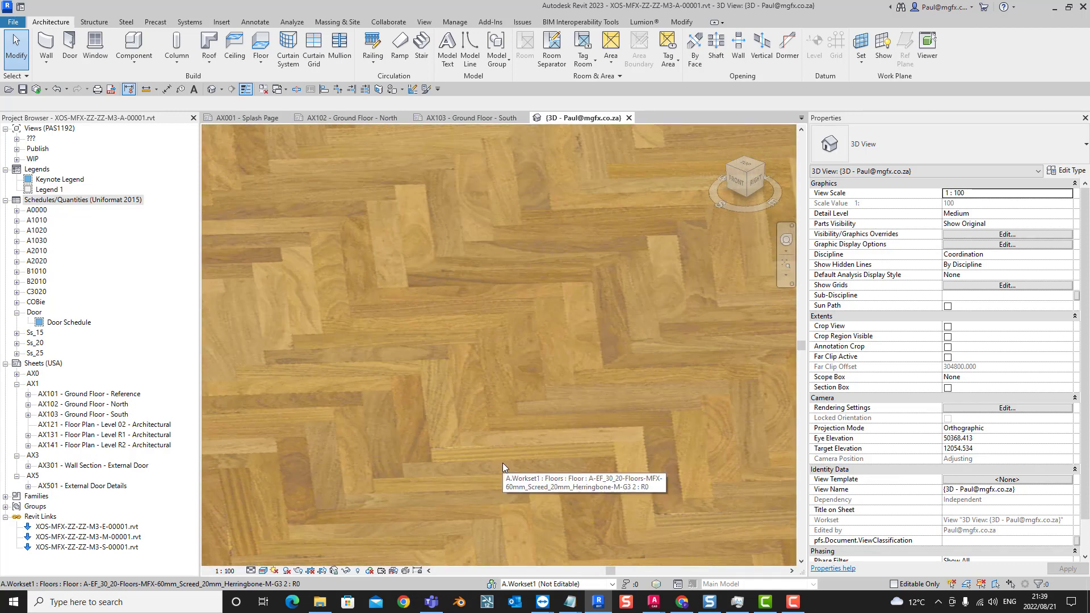
pyautogui.scroll(1, 514, 432)
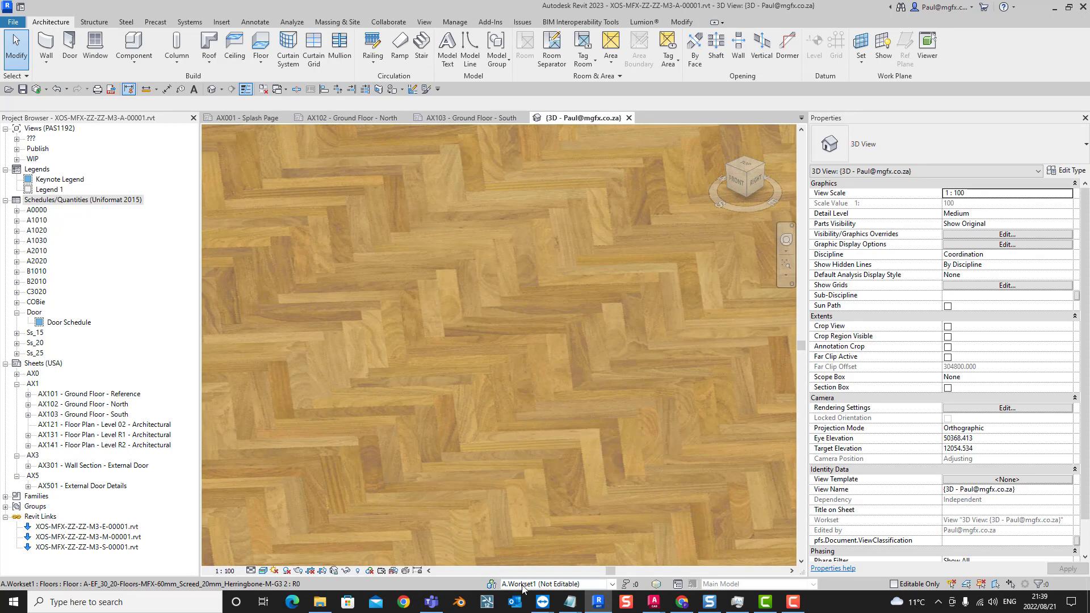
# - Briefly bring up the second user's remote session, then return to the local Revit model
pyautogui.moveTo(540, 601)
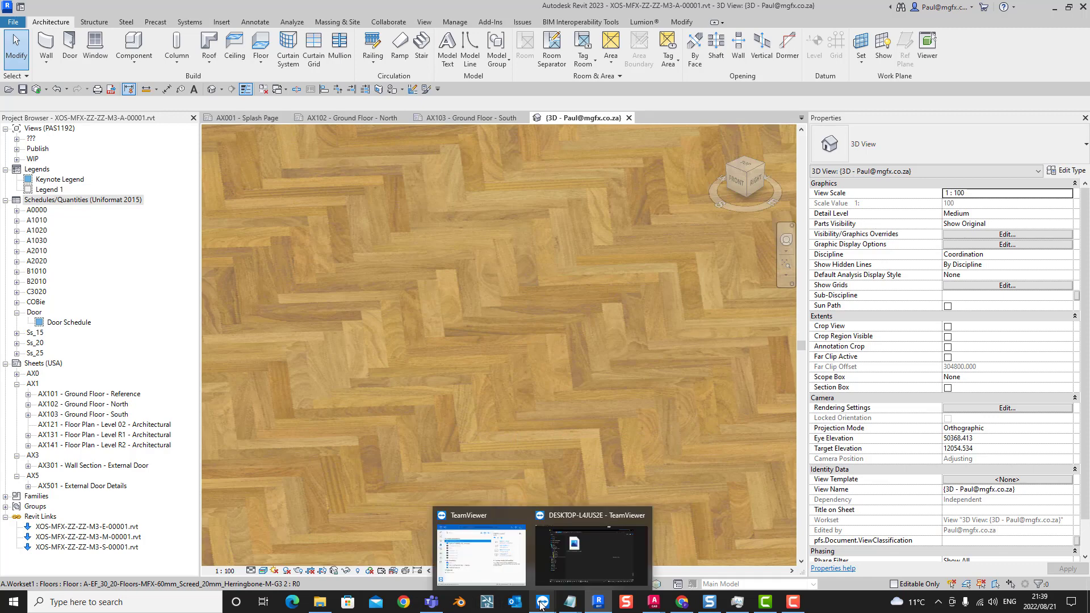
pyautogui.click(585, 571)
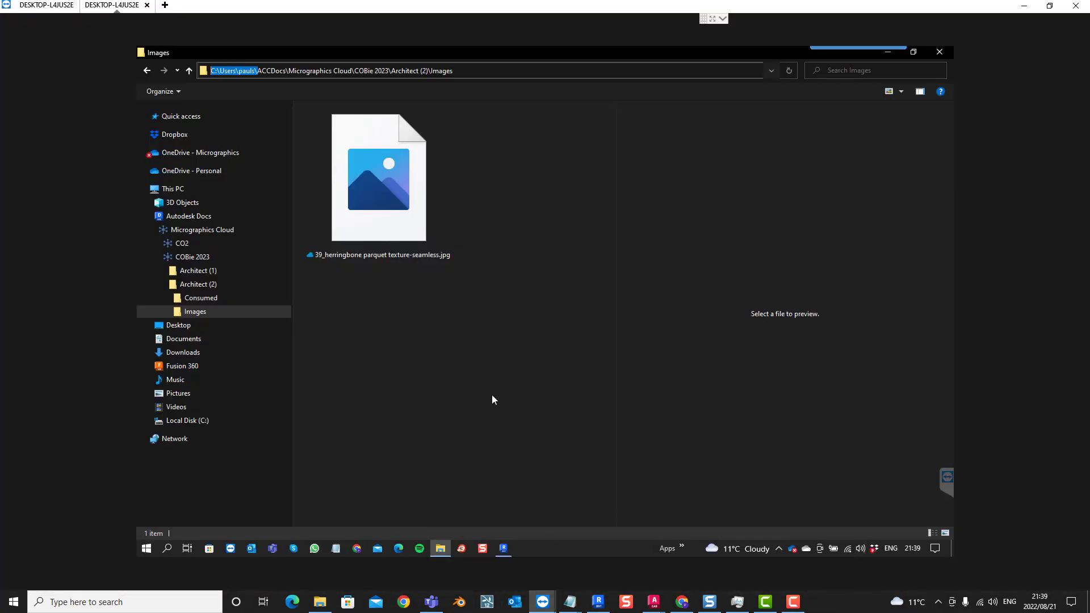
pyautogui.click(598, 602)
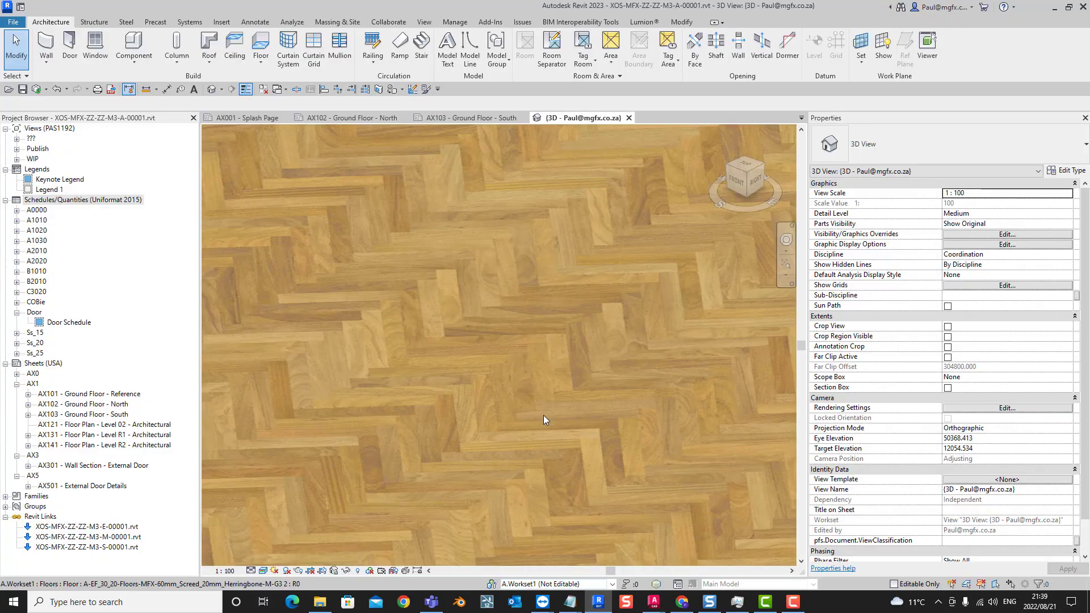
# - Synchronize the local model with central using Synchronize and Modify Settings
pyautogui.click(46, 89)
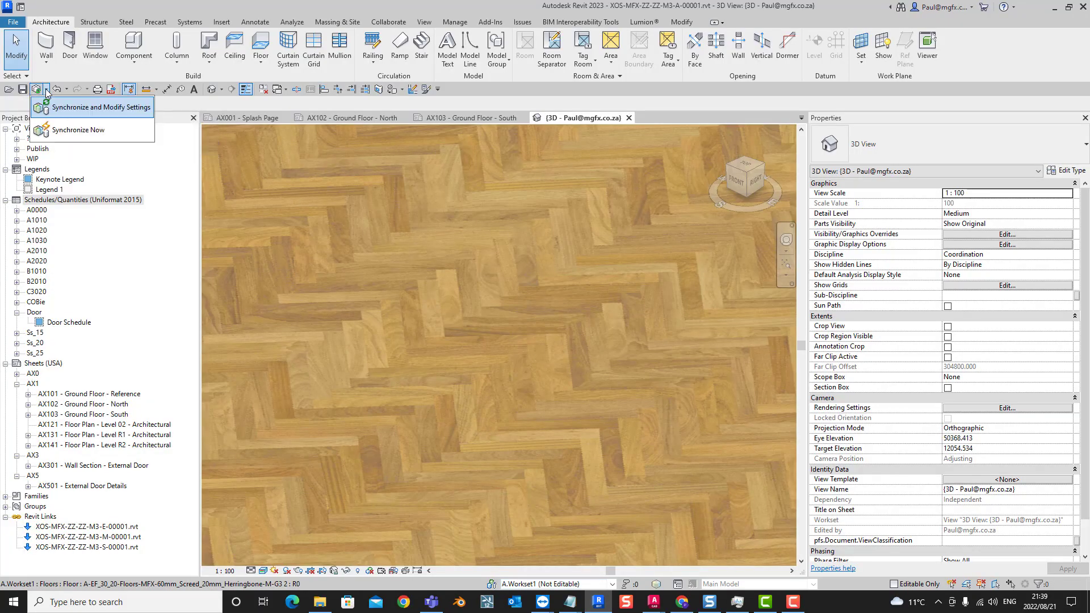
pyautogui.click(114, 131)
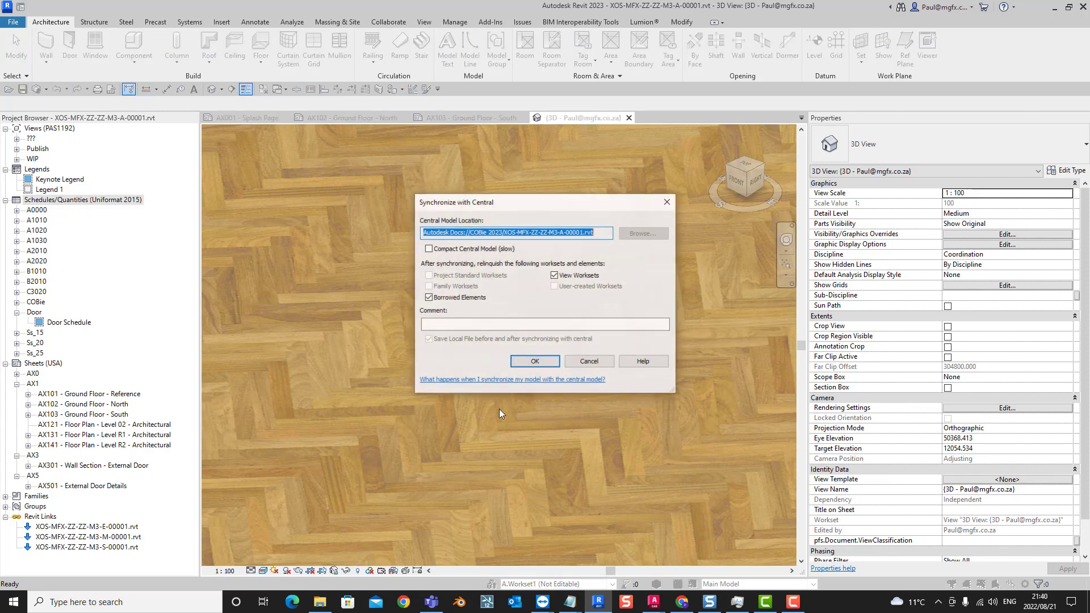
pyautogui.click(535, 361)
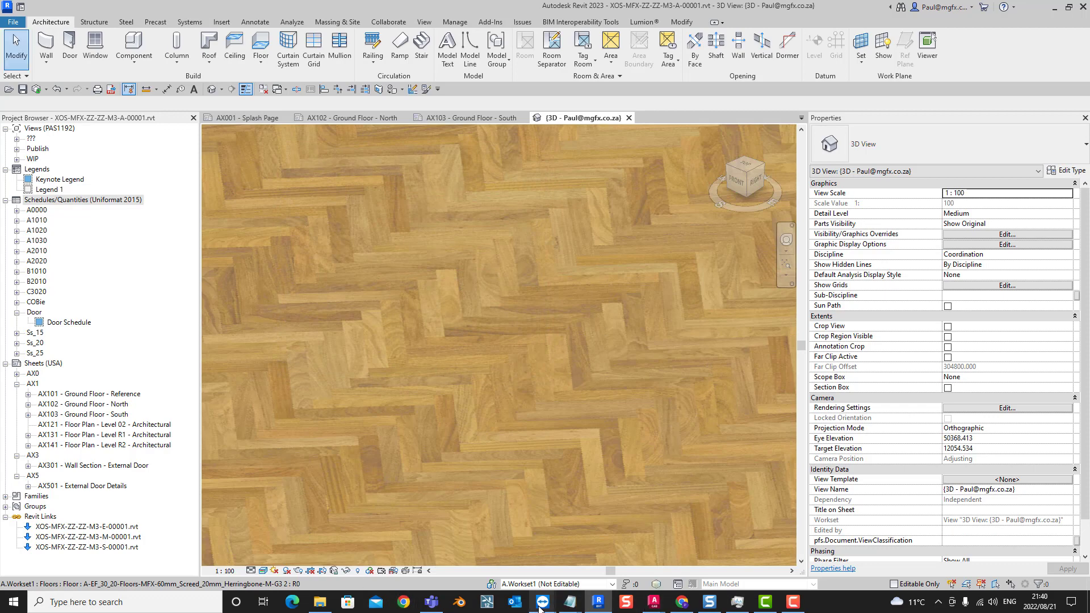
# - In the second user's remote Revit, run Synchronize and Modify Settings and confirm with OK
pyautogui.moveTo(542, 602)
pyautogui.click(588, 542)
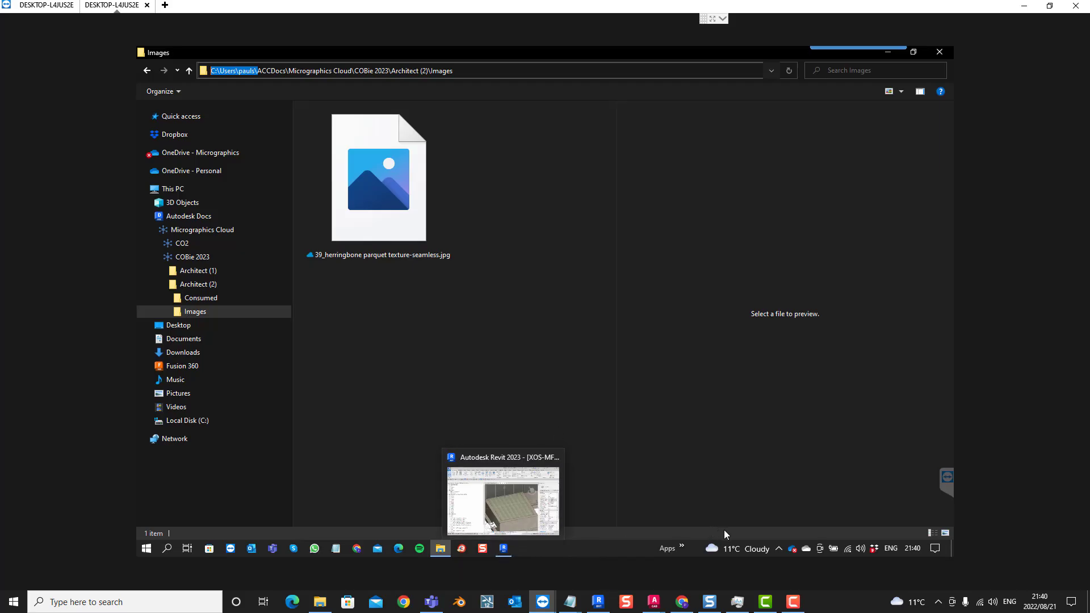
pyautogui.click(504, 549)
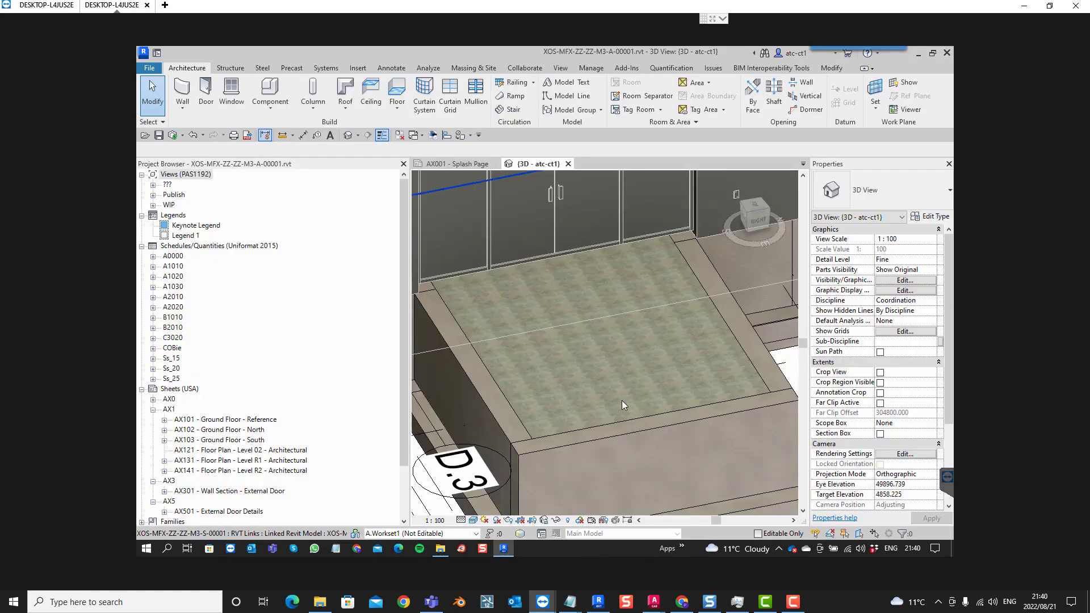
pyautogui.click(183, 136)
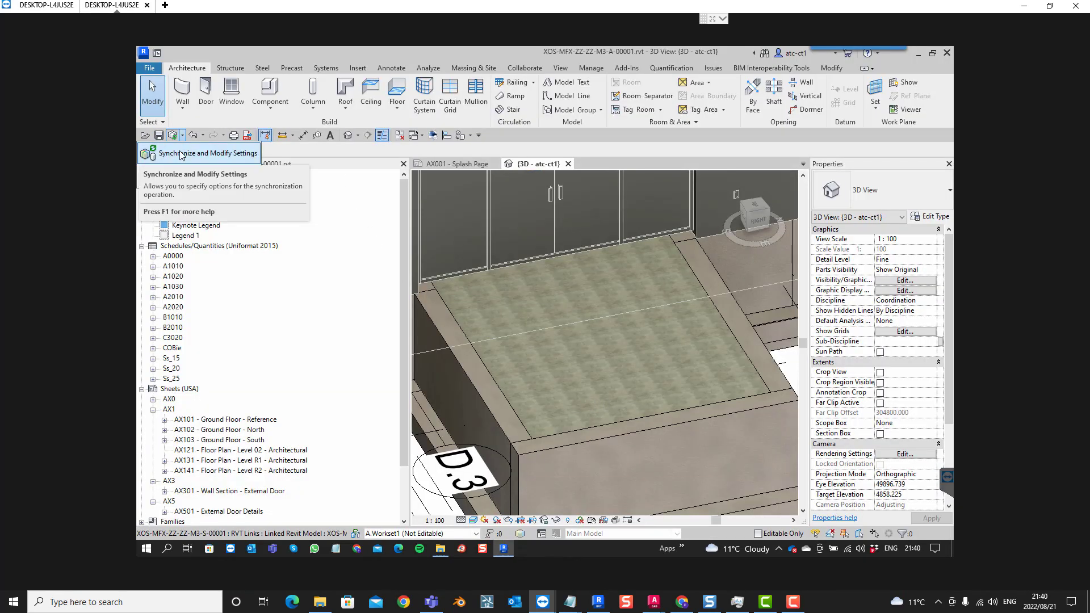
pyautogui.click(181, 154)
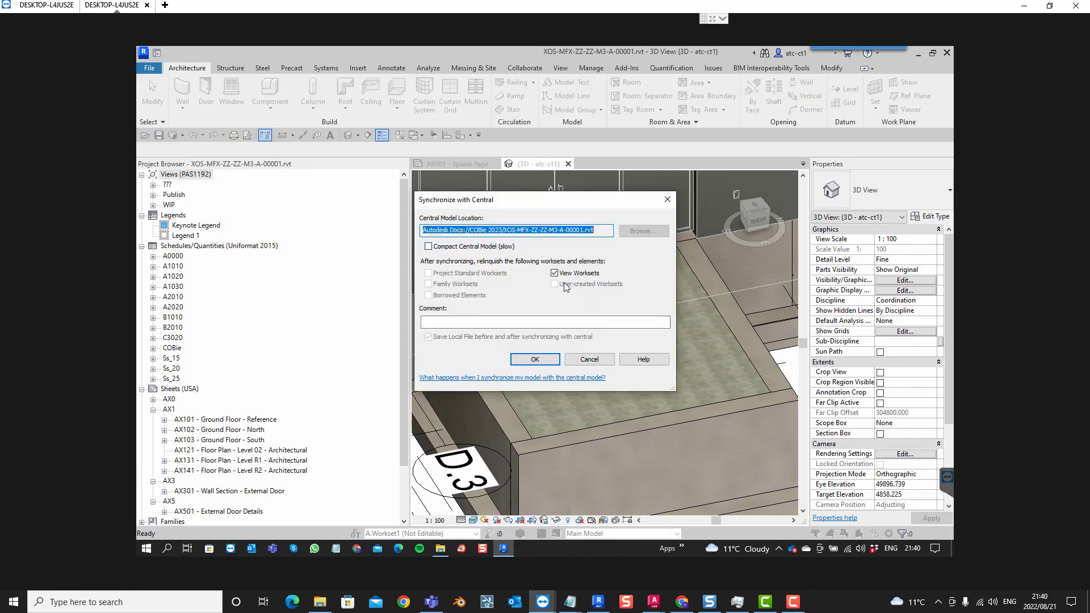
pyautogui.click(525, 360)
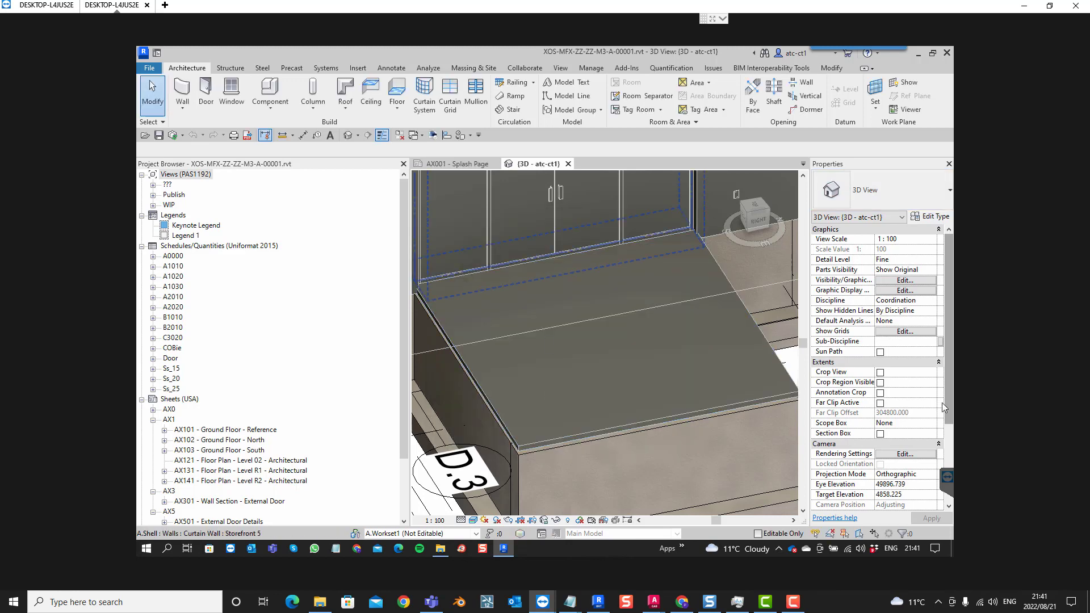
# - After the remote sync finishes, scroll the Properties palette down to the Phasing section
pyautogui.scroll(-4, 907, 398)
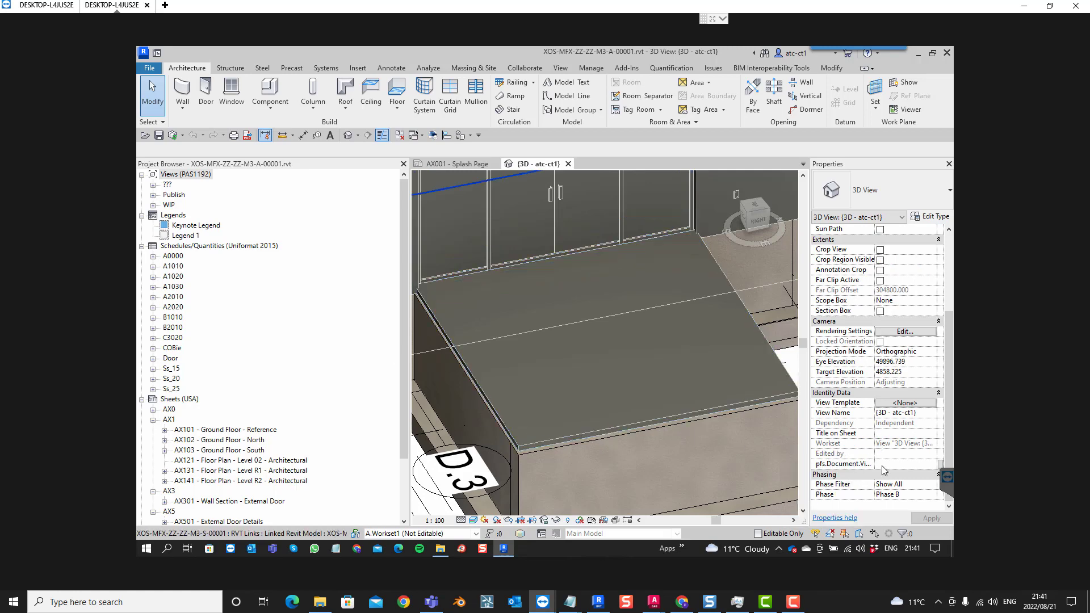
# - Check the local view's phase, then set the remote 3D view's Phase to Phase A
pyautogui.click(598, 602)
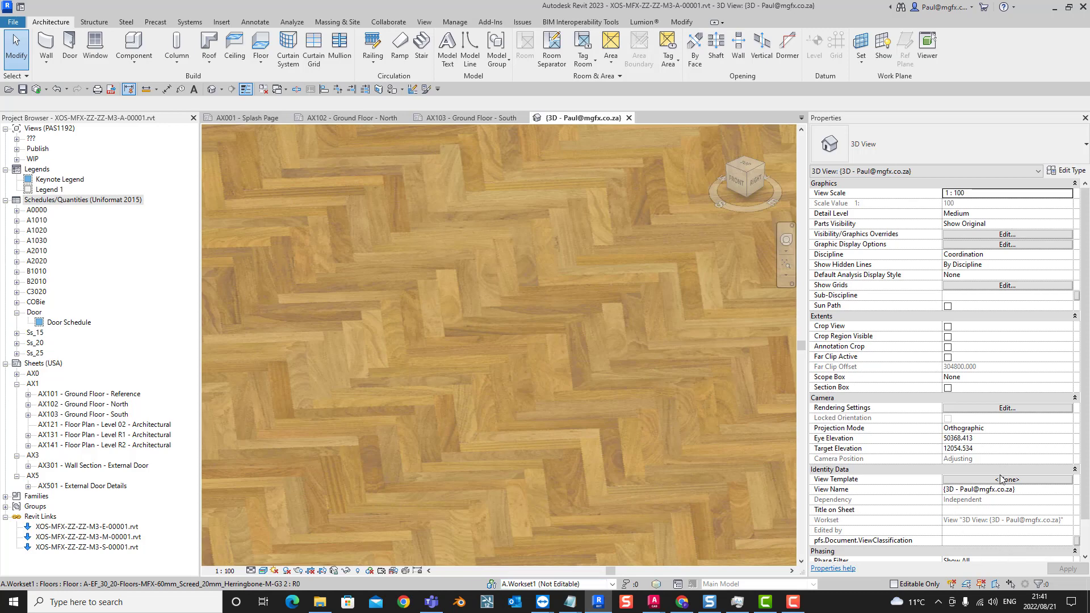
pyautogui.scroll(-1, 1002, 480)
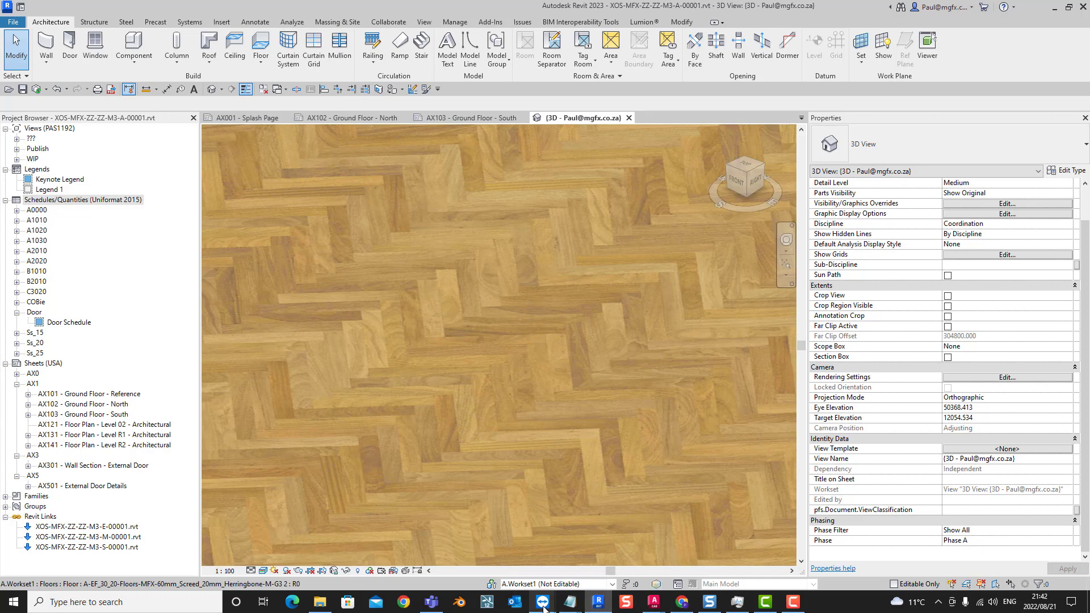
pyautogui.moveTo(543, 605)
pyautogui.click(578, 584)
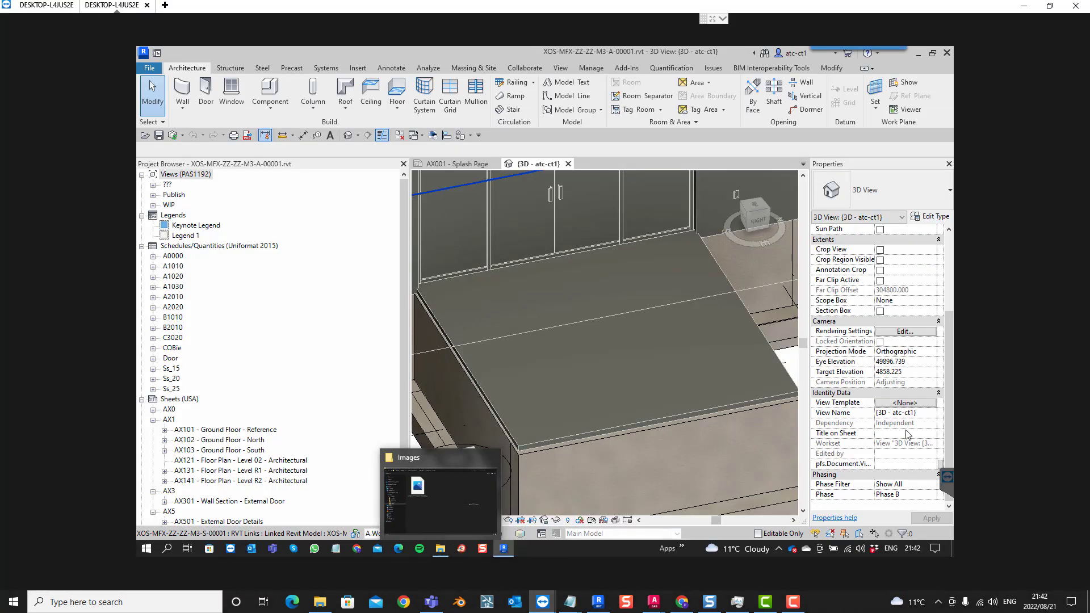
pyautogui.click(921, 495)
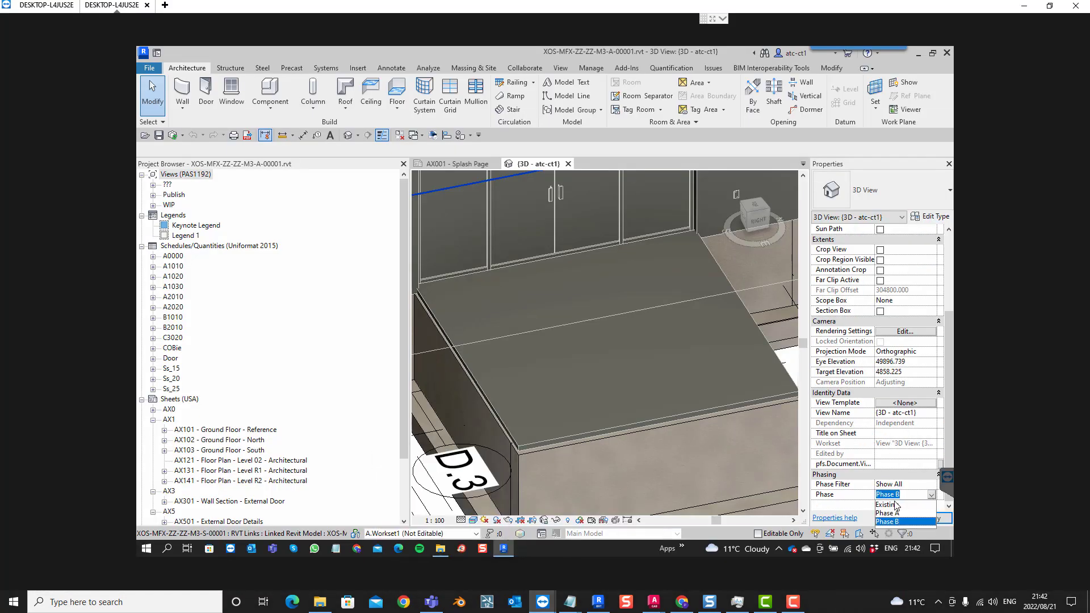
pyautogui.click(893, 513)
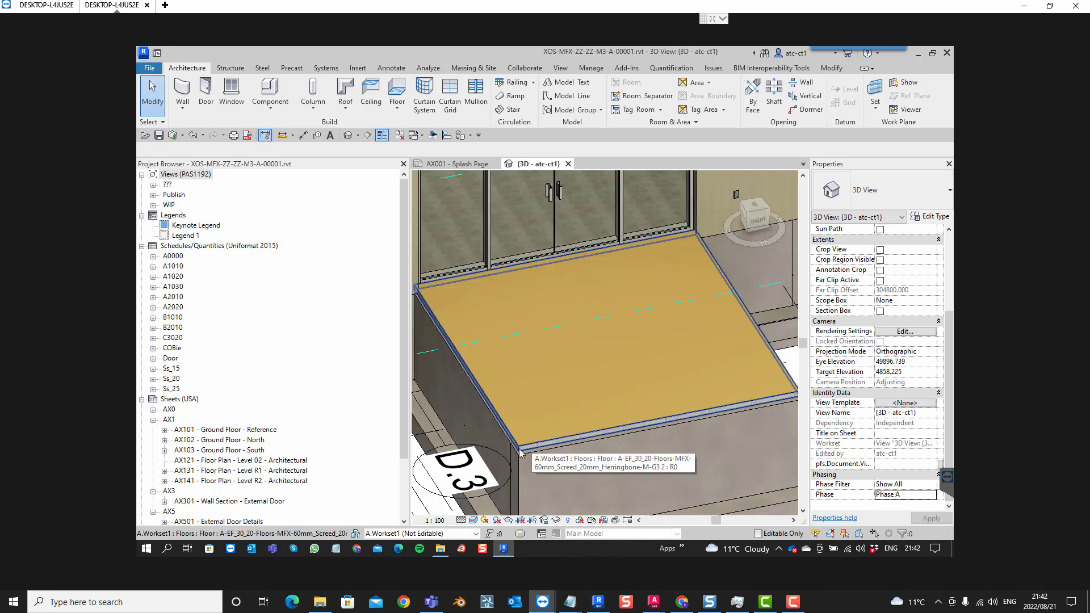
# - Zoom and pan to the remote entrance floor, select it to confirm its type, deselect, and open the File menu
pyautogui.scroll(2, 540, 449)
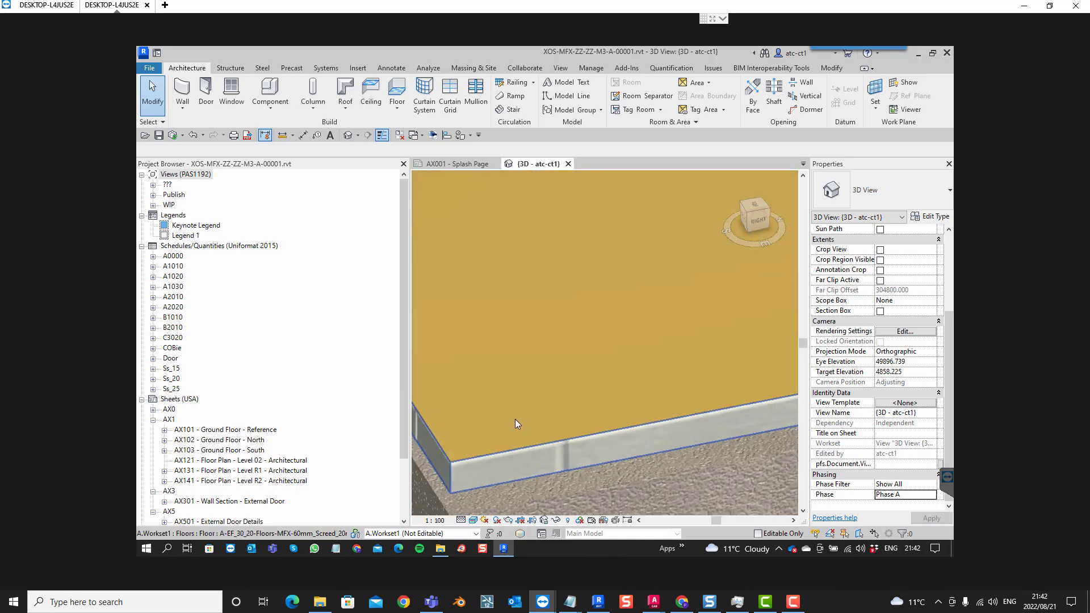
pyautogui.moveTo(520, 428); pyautogui.dragTo(570, 439, button='middle')
pyautogui.click(573, 436)
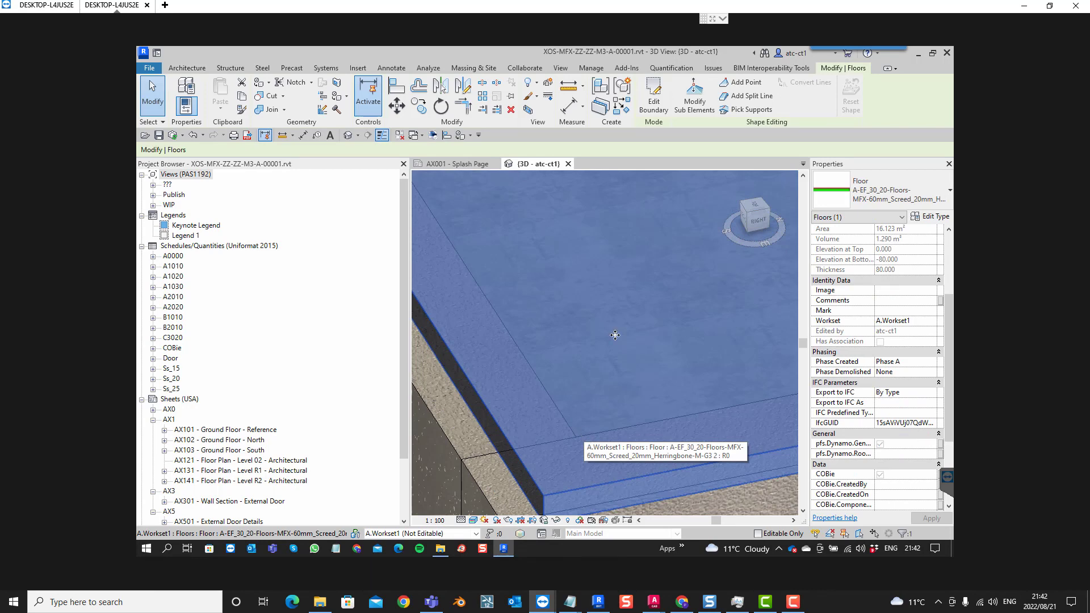
pyautogui.click(150, 85)
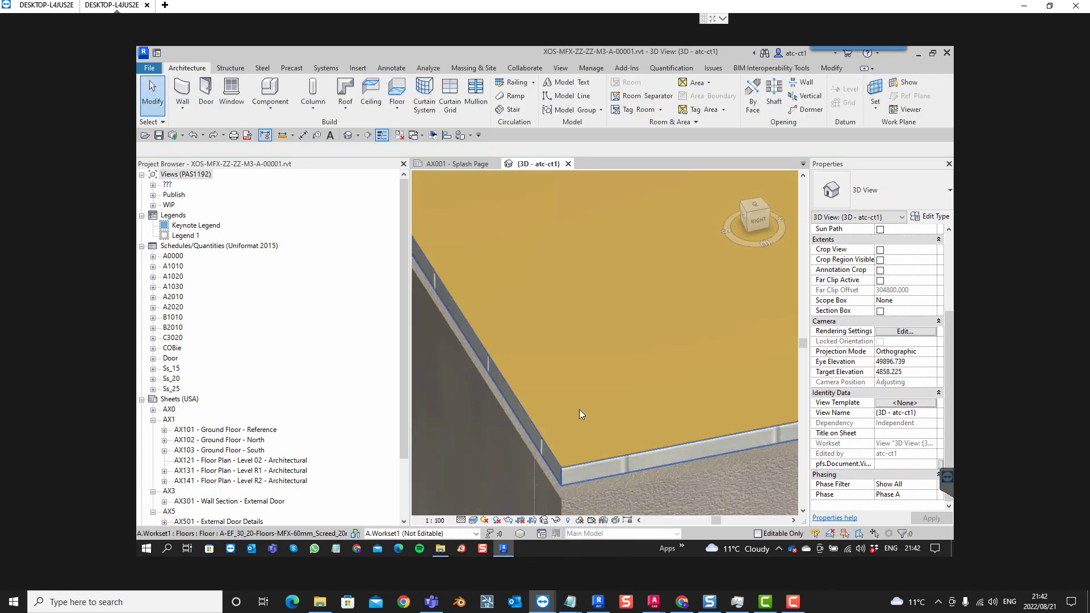
pyautogui.click(149, 69)
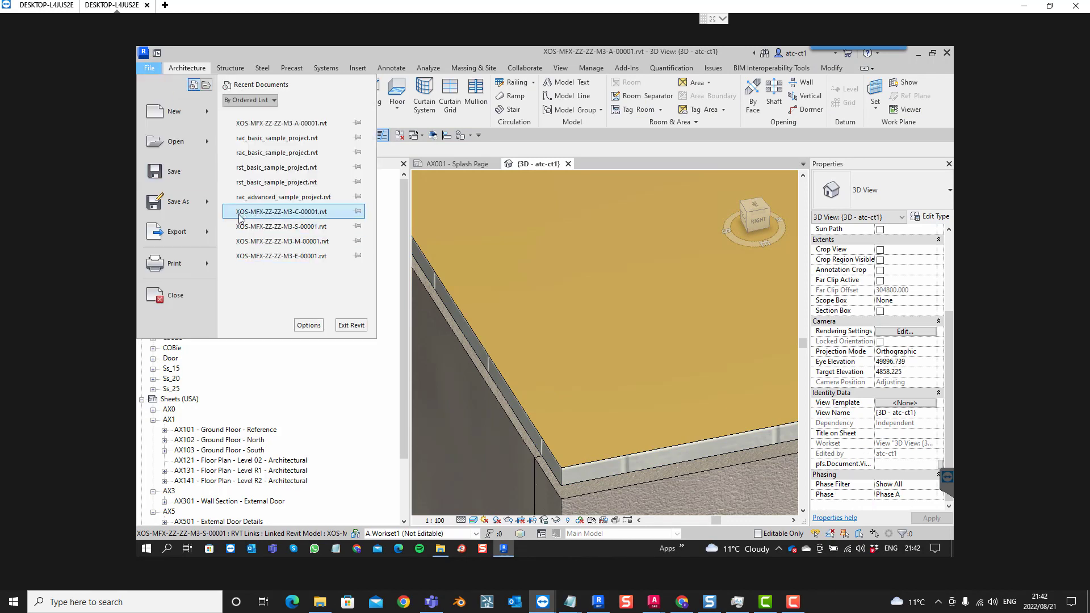
# - Add a new additional render appearance path under Options > Rendering
pyautogui.click(309, 325)
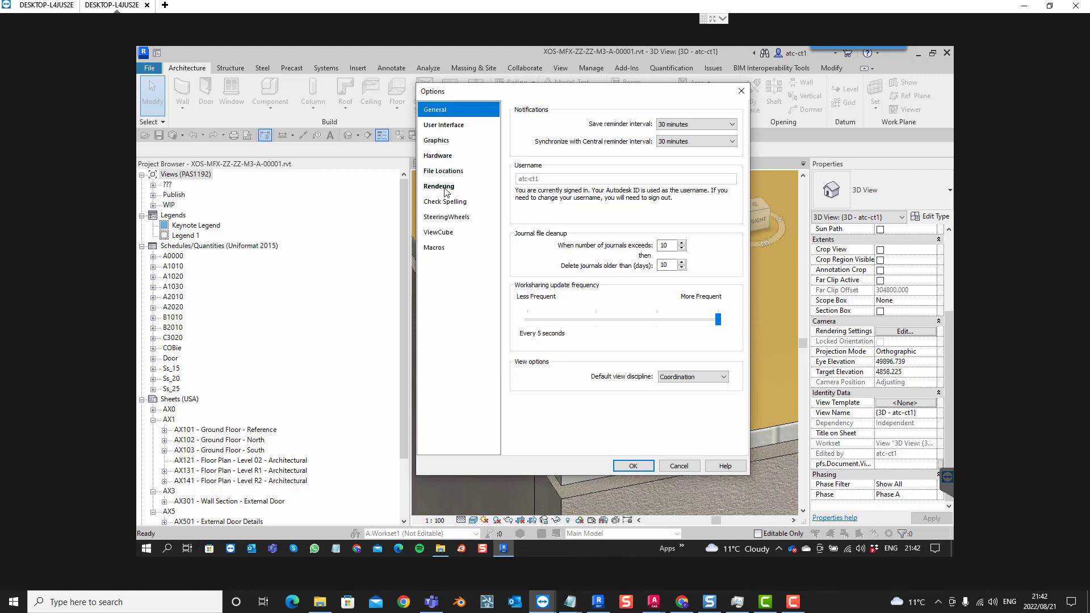
pyautogui.click(445, 187)
pyautogui.click(523, 158)
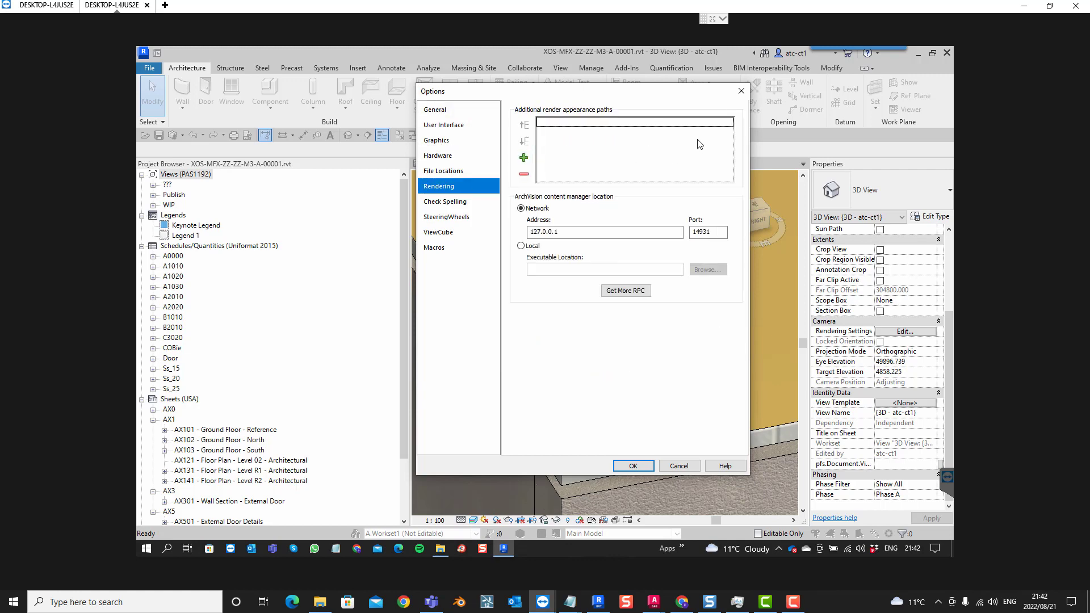
pyautogui.click(725, 124)
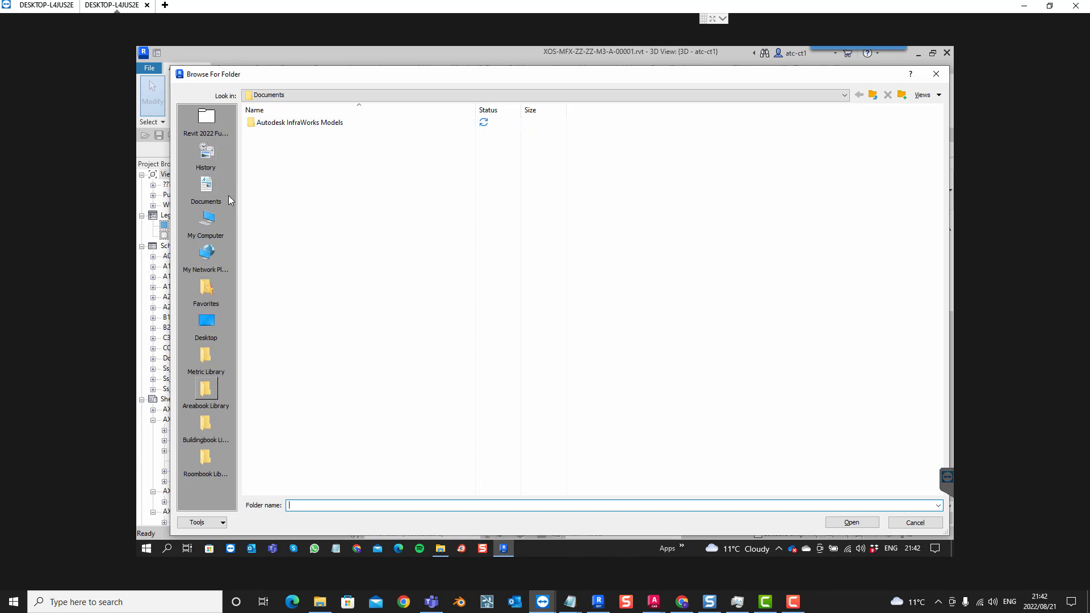
# - Set the path to Autodesk Docs > Micrographics Cloud > COBie 2023 > Architect (2) > Images and confirm Options
pyautogui.click(272, 95)
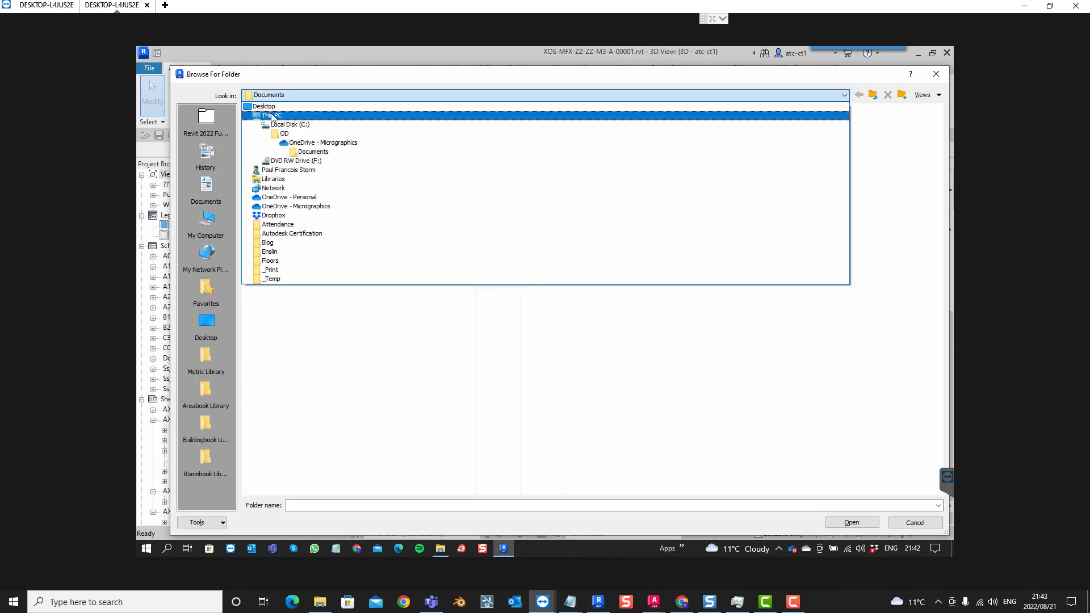
pyautogui.click(272, 116)
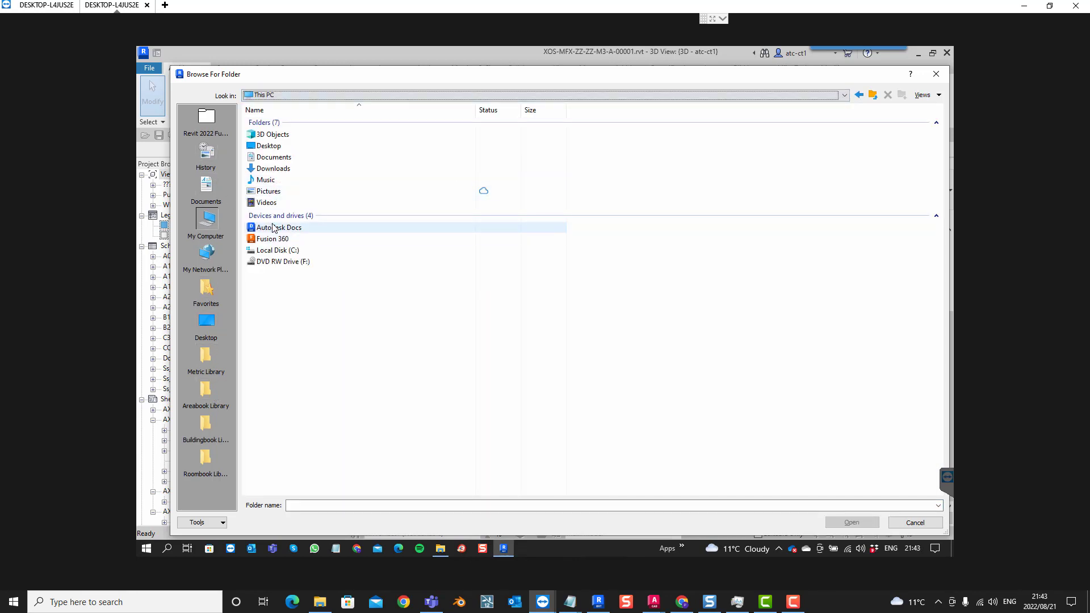
pyautogui.doubleClick(273, 228)
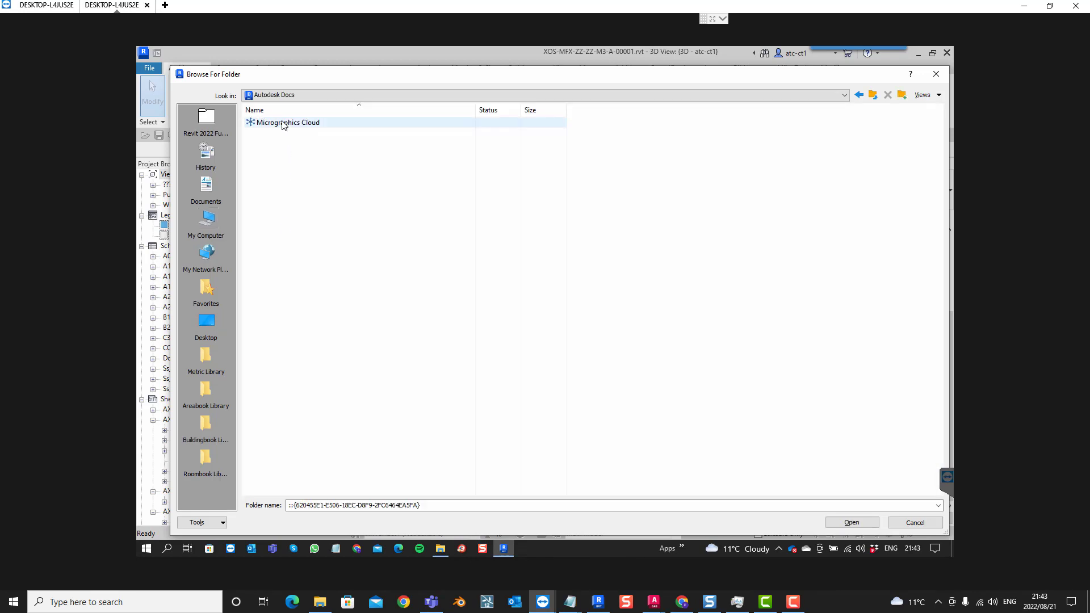
pyautogui.doubleClick(283, 124)
pyautogui.doubleClick(280, 134)
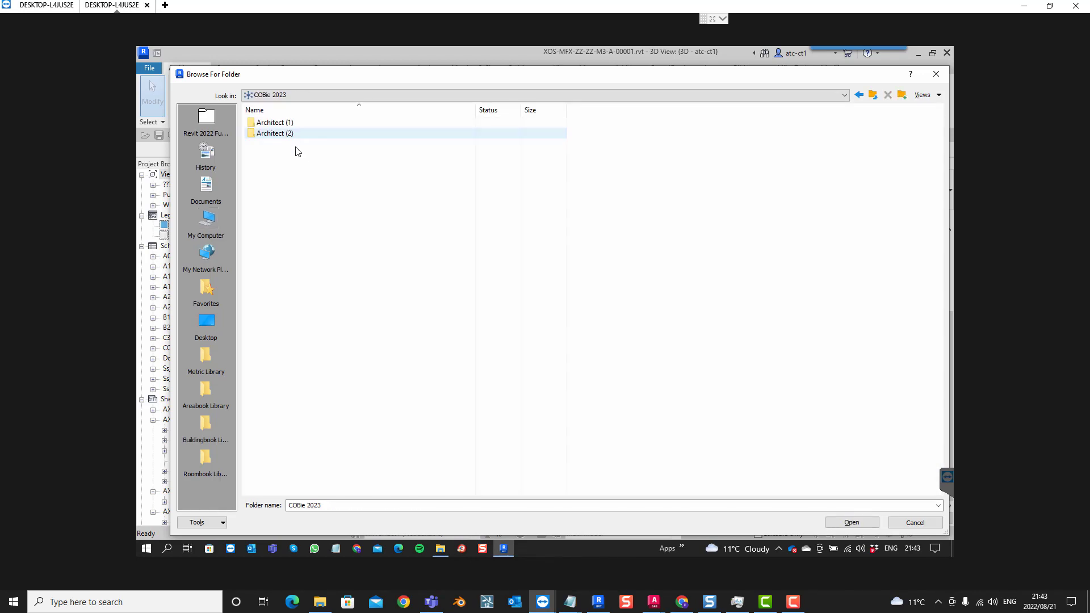
pyautogui.doubleClick(287, 135)
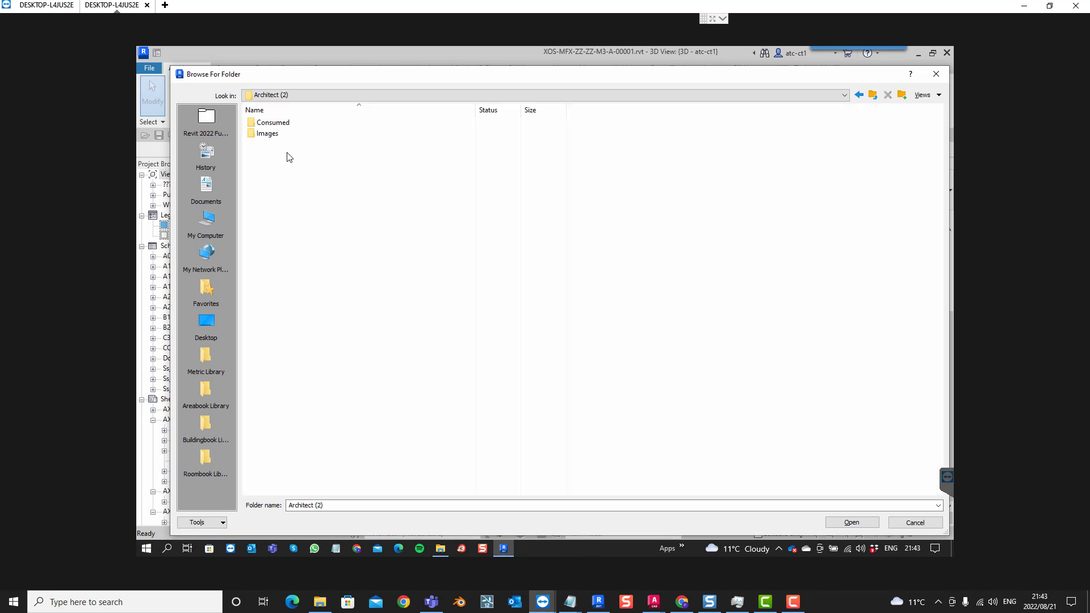
pyautogui.doubleClick(275, 135)
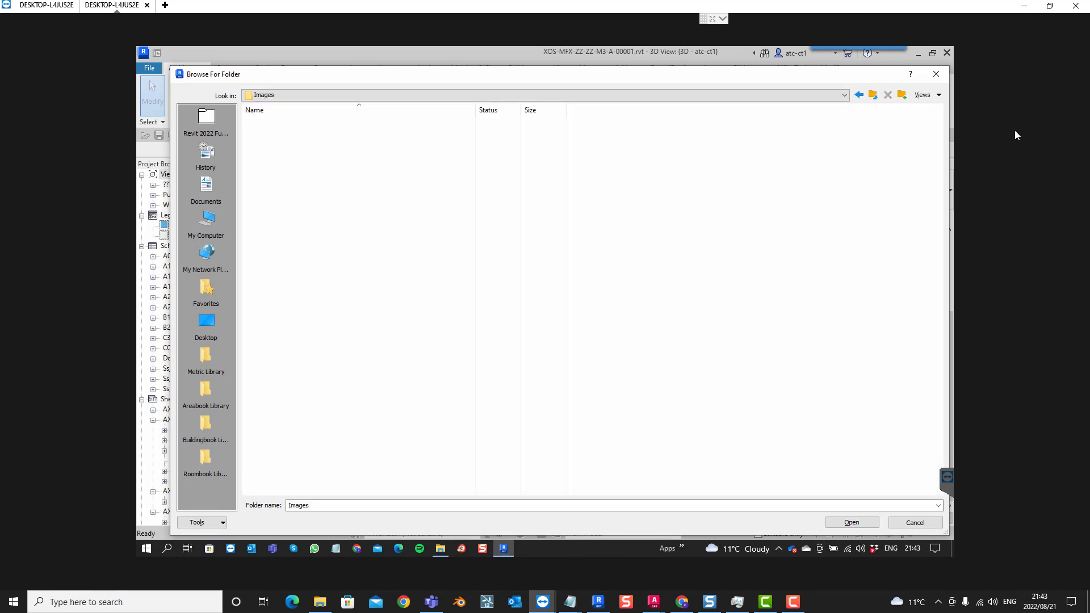
pyautogui.click(849, 523)
pyautogui.click(850, 523)
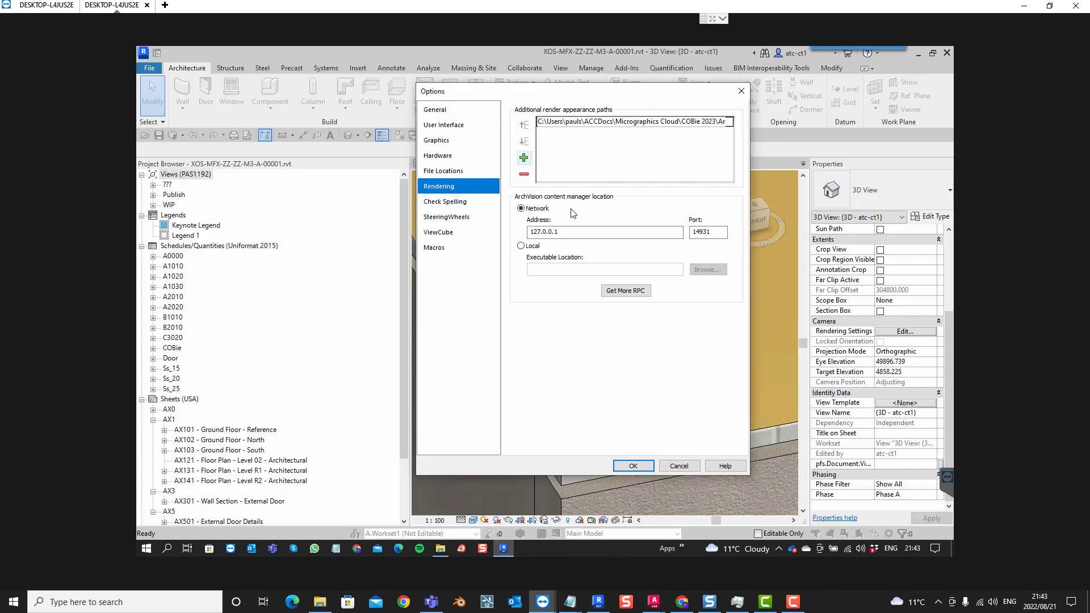
pyautogui.click(647, 467)
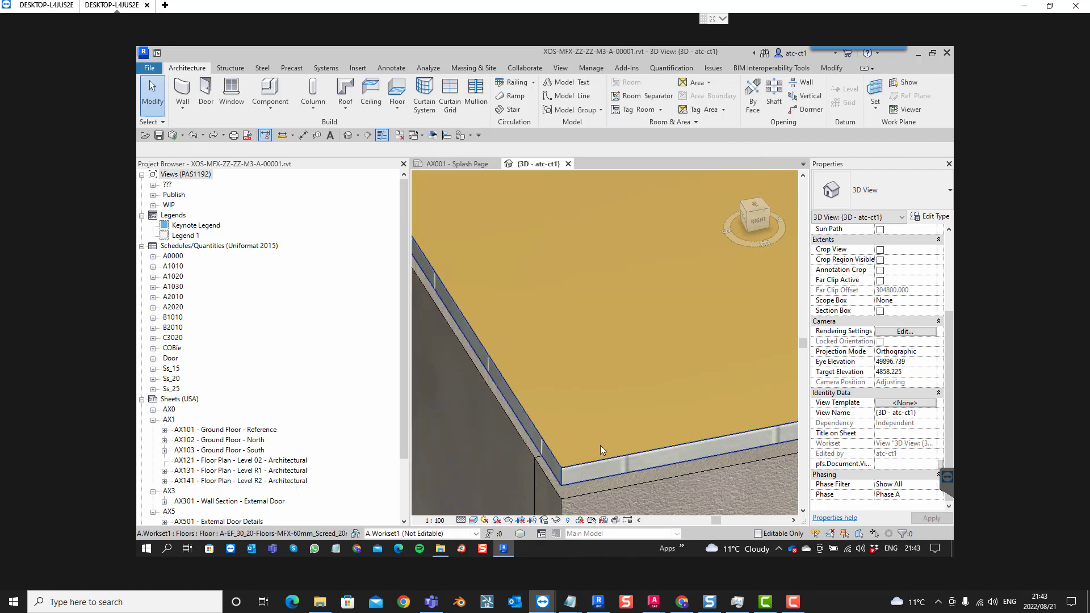
# - Toggle the 3D view's visual style to Shaded and back to Realistic
pyautogui.scroll(2, 576, 435)
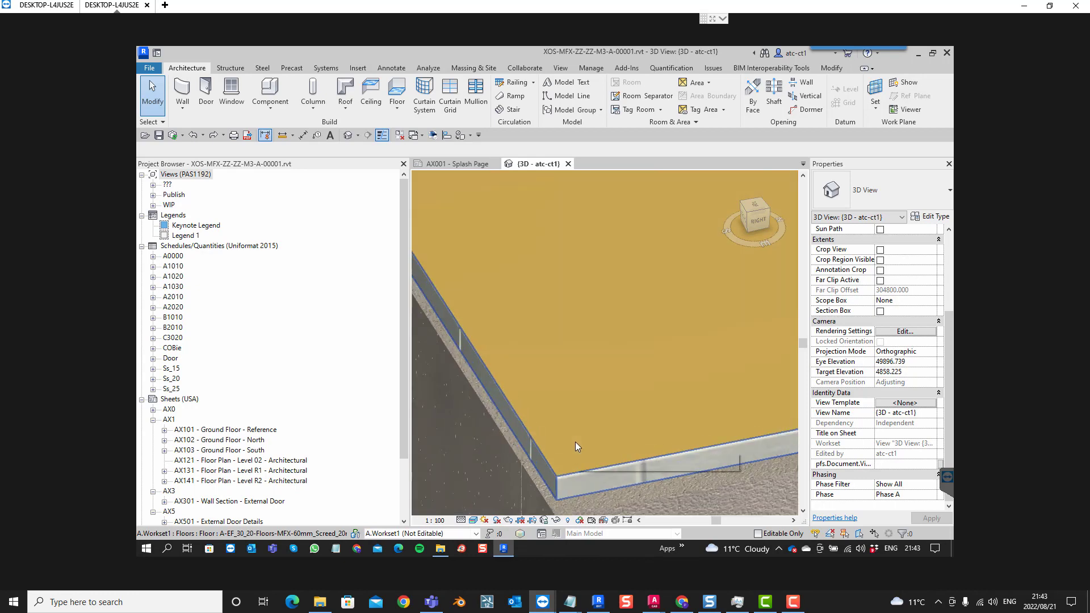
pyautogui.click(473, 521)
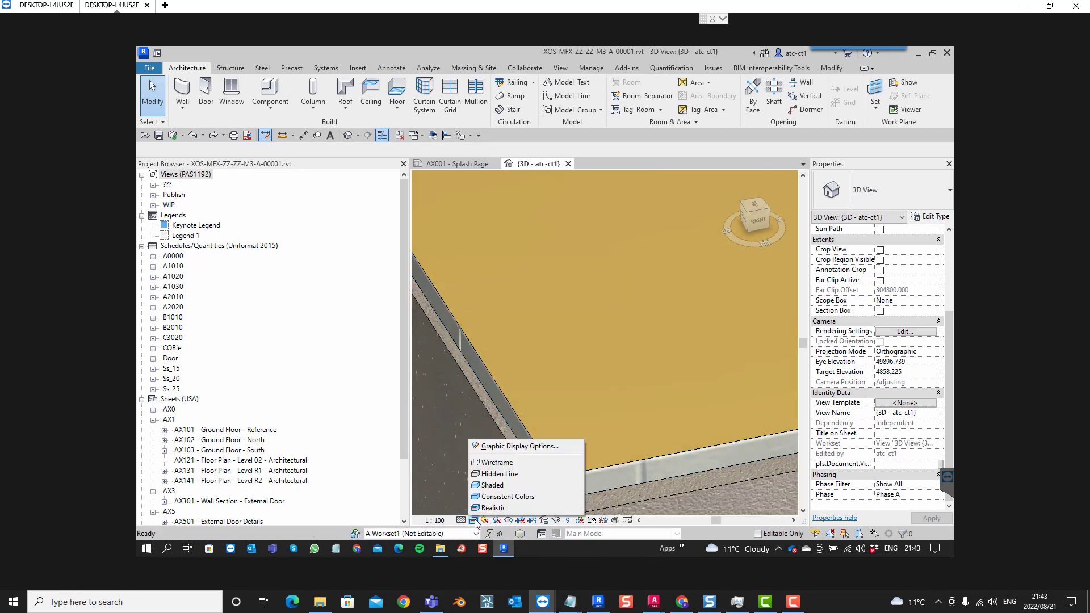
pyautogui.click(487, 485)
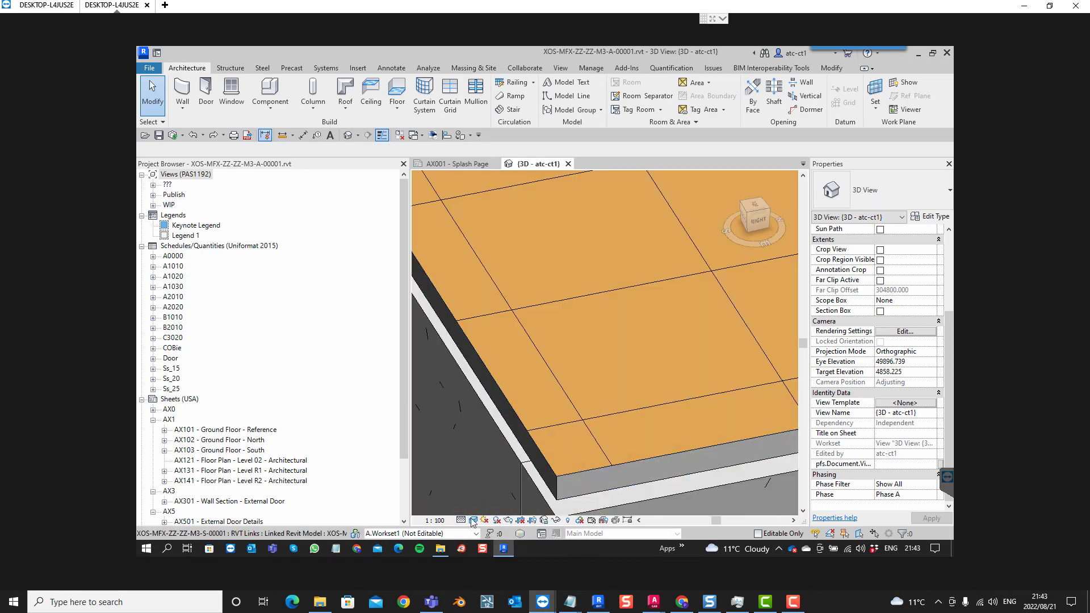
pyautogui.click(474, 521)
pyautogui.click(500, 485)
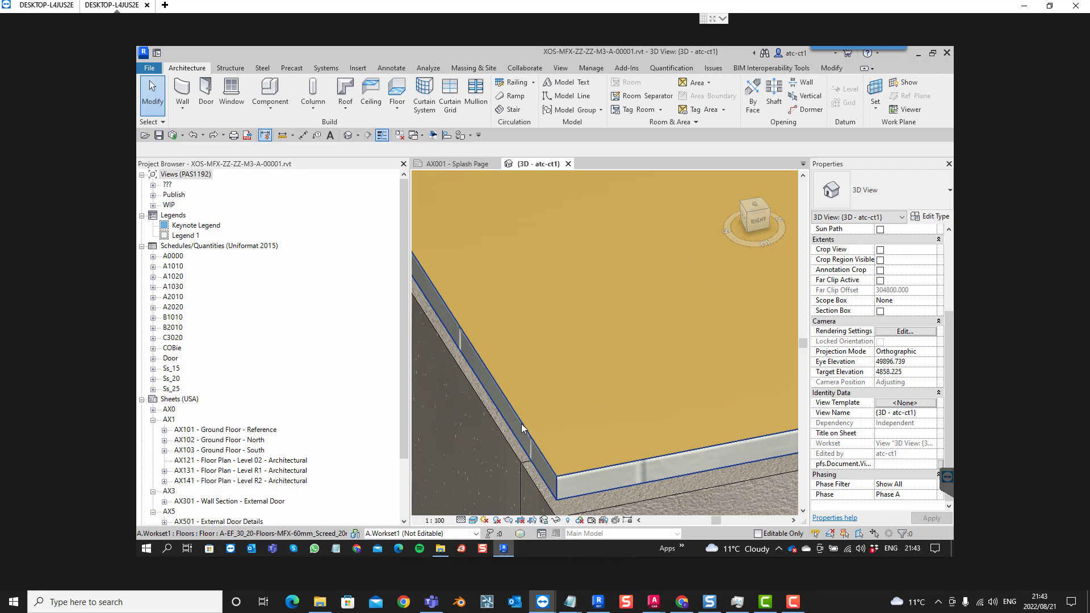
# - Orbit and zoom to an oblique view looking down on the entrance floor slab
pyautogui.scroll(-5, 606, 442)
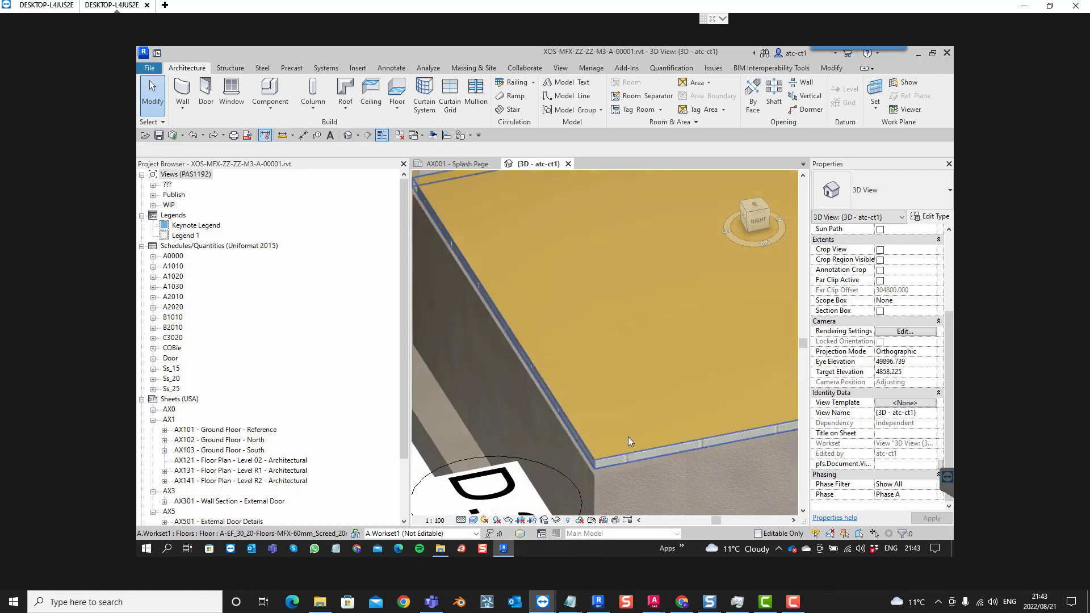
pyautogui.keyDown('shift'); pyautogui.moveTo(618, 427); pyautogui.dragTo(618, 355, button='middle'); pyautogui.keyUp('shift')
pyautogui.scroll(-3, 598, 445)
pyautogui.scroll(5, 567, 441)
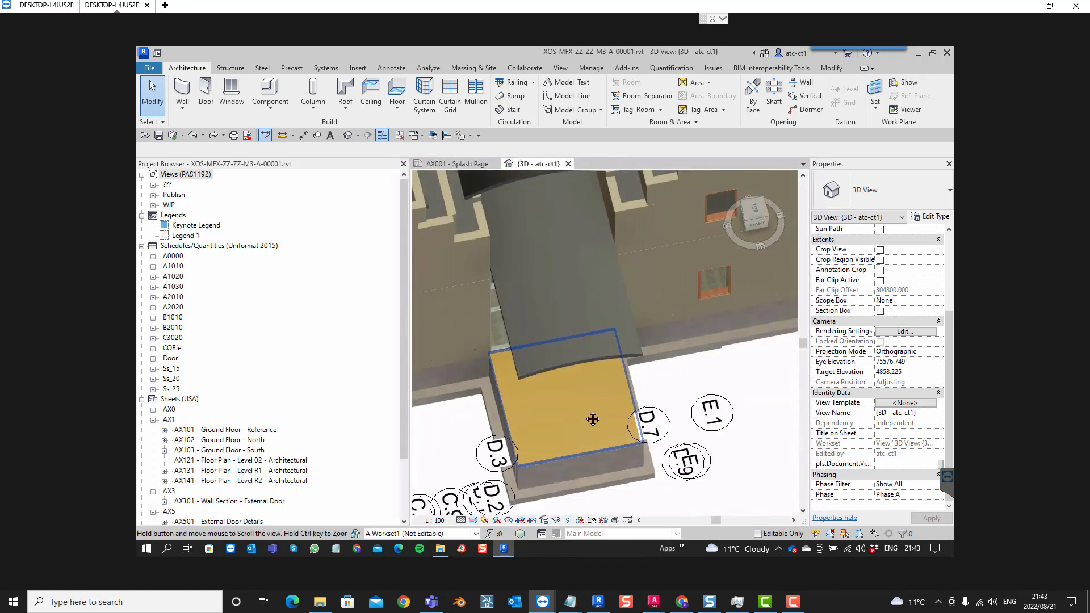
pyautogui.scroll(4, 535, 410)
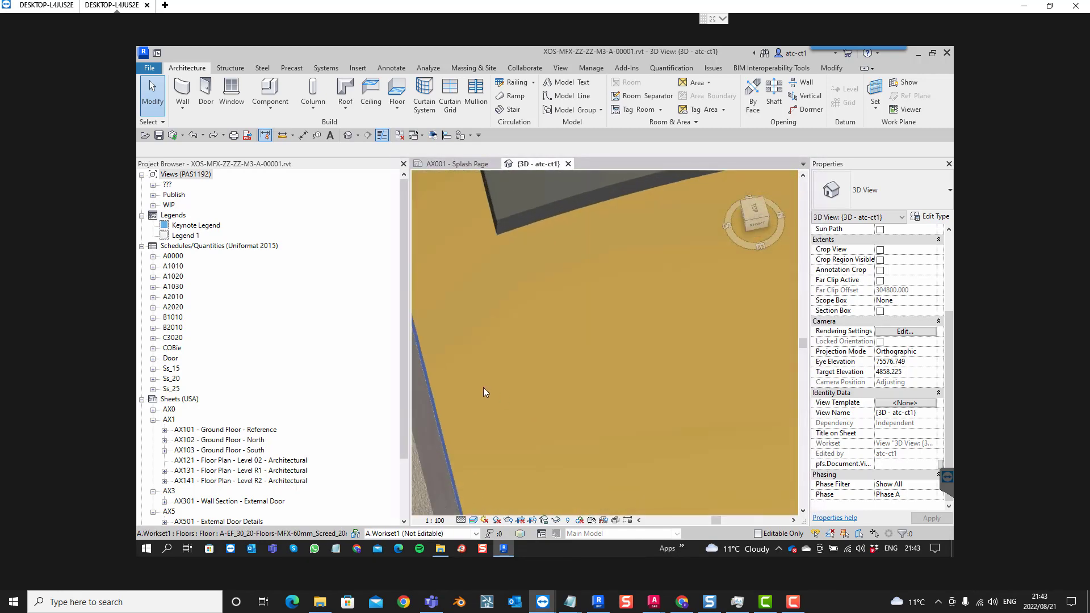
pyautogui.scroll(-3, 516, 411)
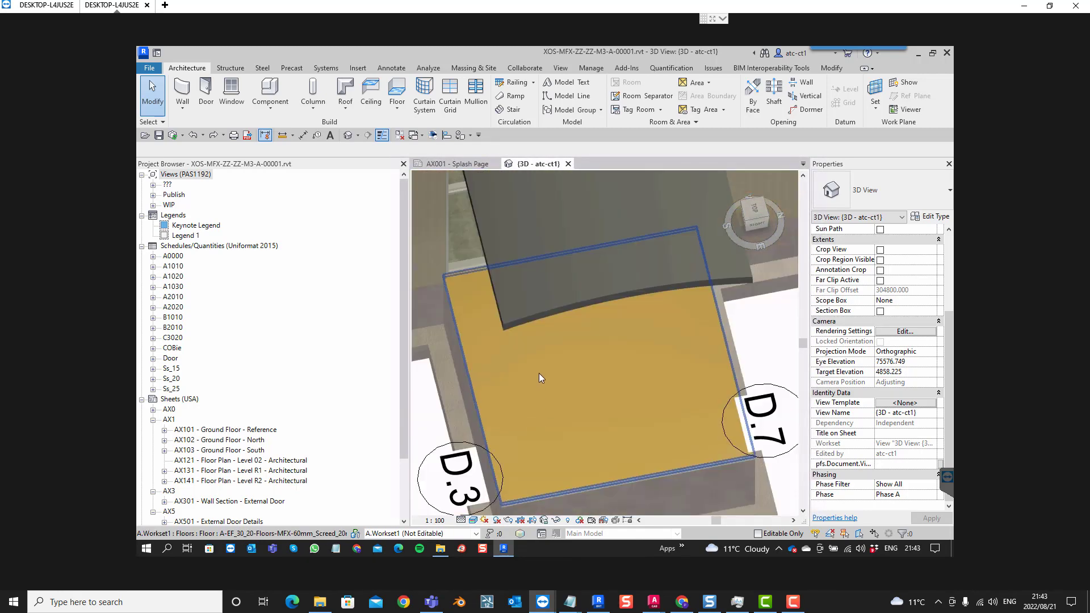
pyautogui.keyDown('shift'); pyautogui.moveTo(547, 381); pyautogui.dragTo(518, 307, button='middle'); pyautogui.keyUp('shift')
pyautogui.scroll(3, 522, 296)
# - Select the entrance floor and inspect its finish layer material, XX-XXX-Ceramic Tile Herringbone, in the structure editor
pyautogui.click(533, 278)
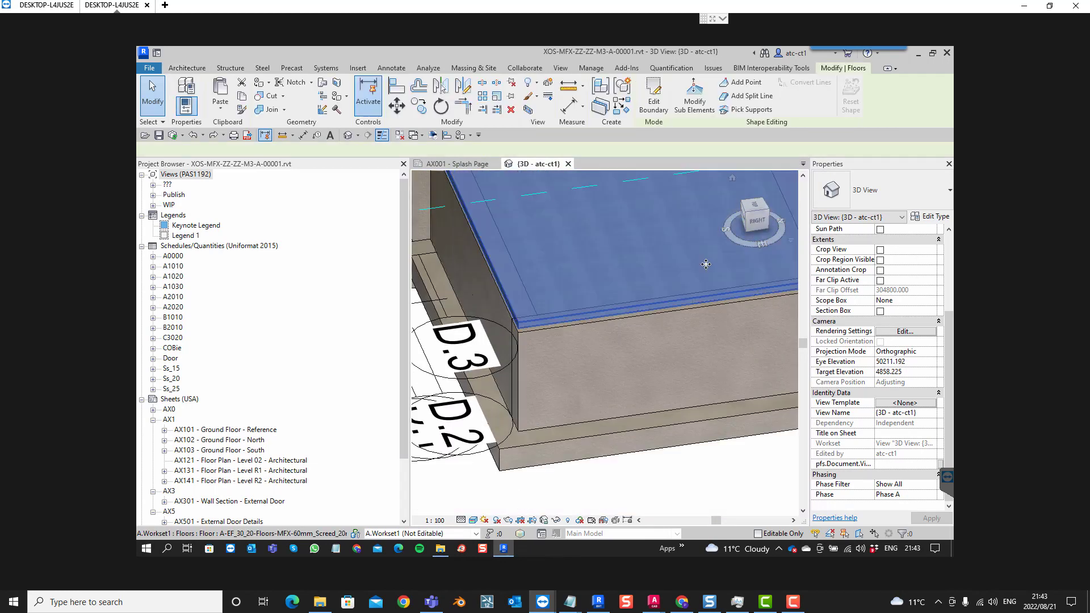
pyautogui.click(931, 216)
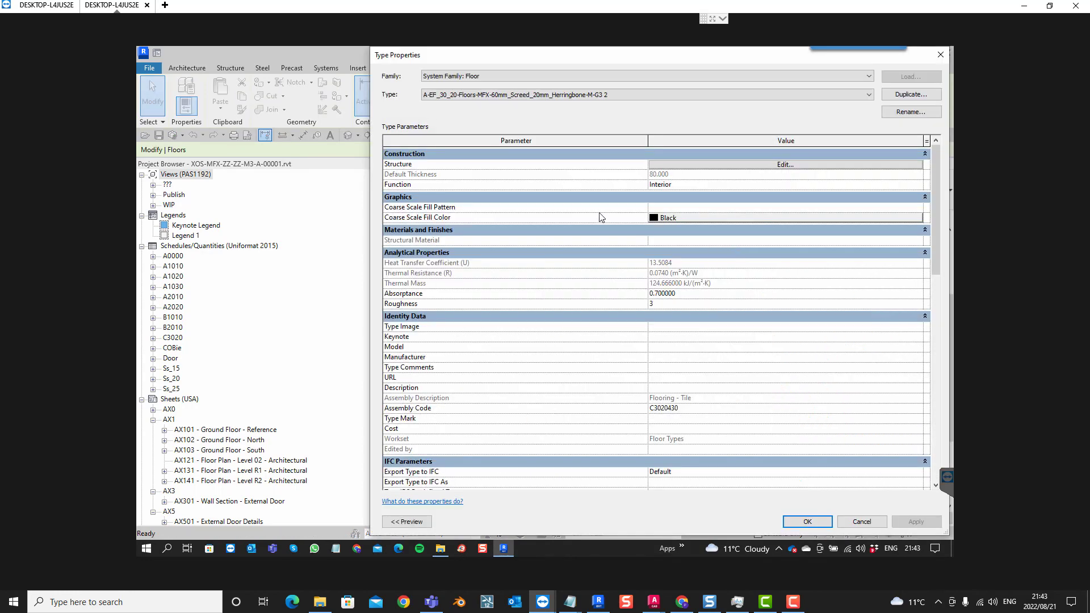
pyautogui.click(710, 166)
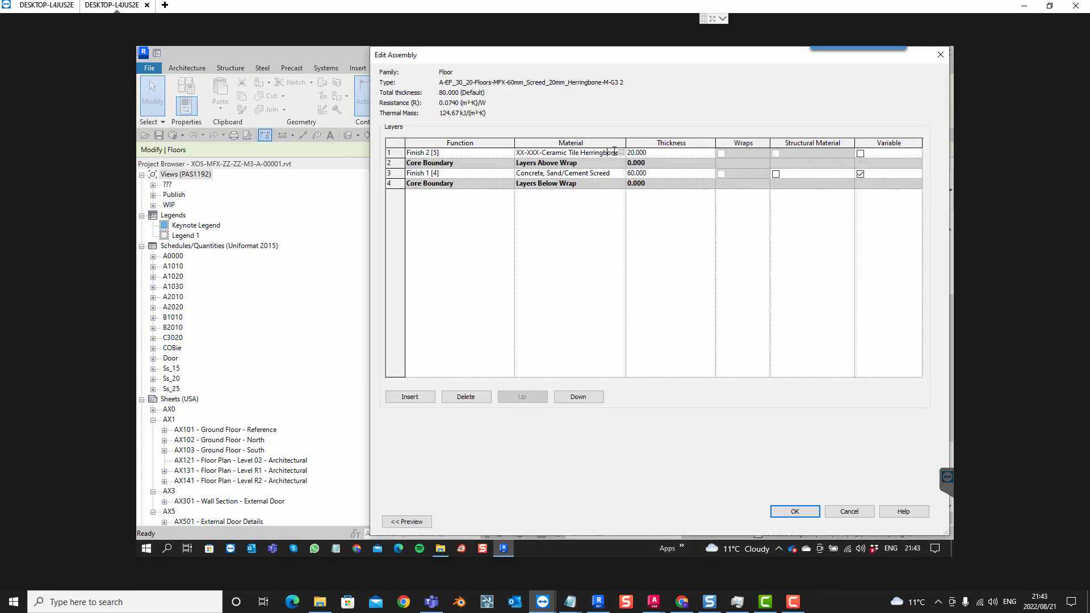
pyautogui.click(622, 153)
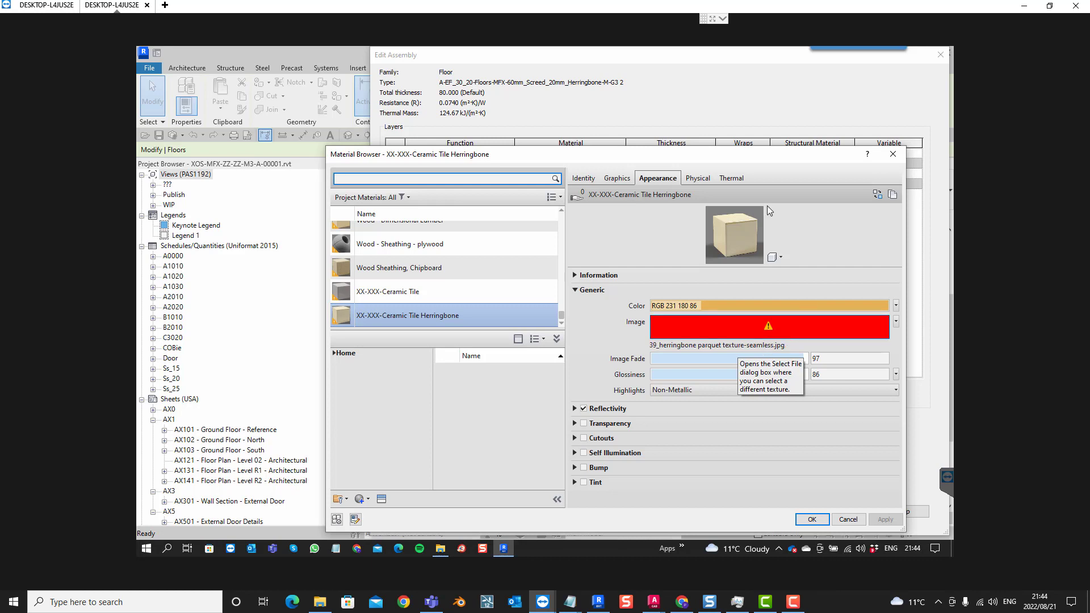
pyautogui.click(893, 154)
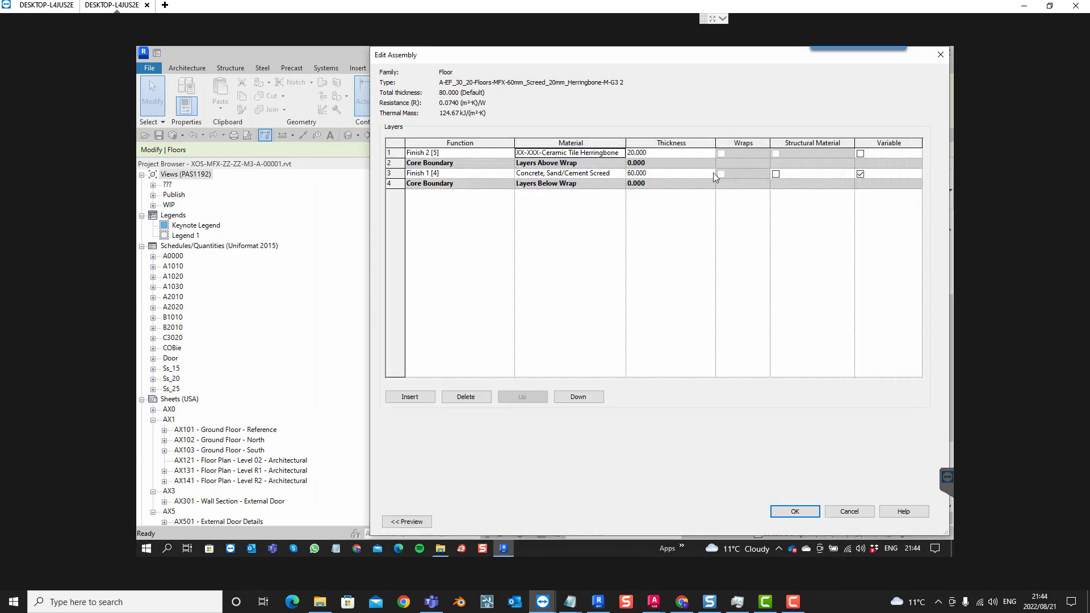
pyautogui.click(941, 55)
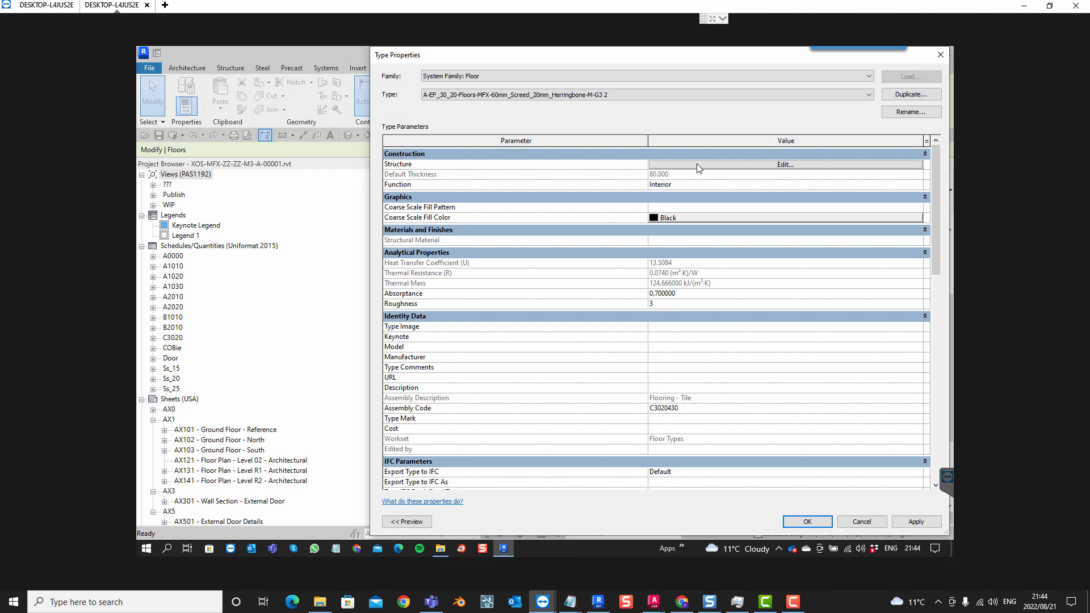
# - Close Type Properties and synchronize the second user's model with the central cloud model
pyautogui.click(941, 55)
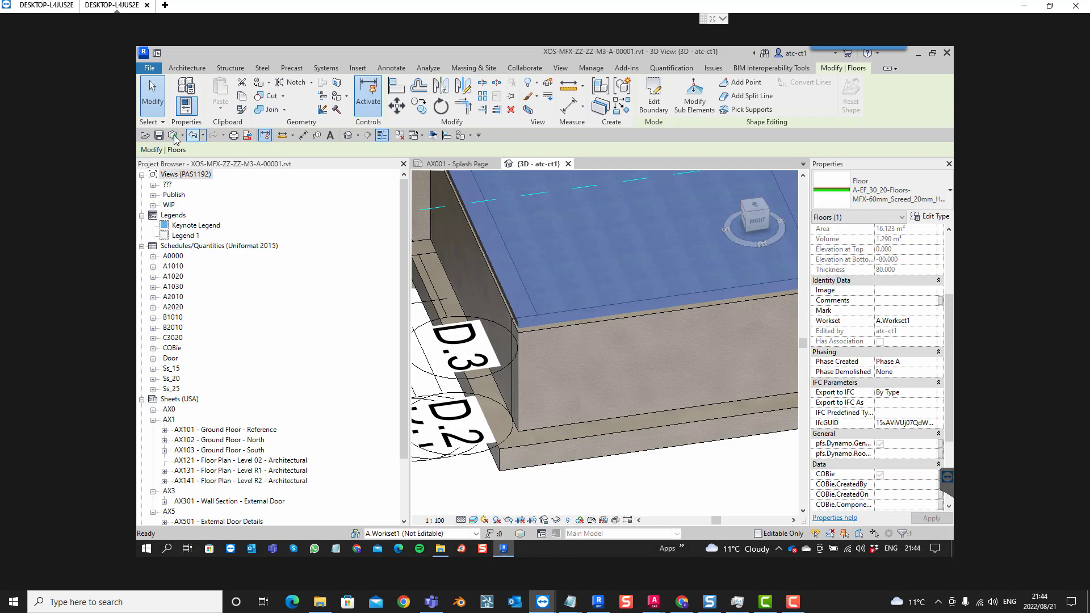
pyautogui.click(174, 137)
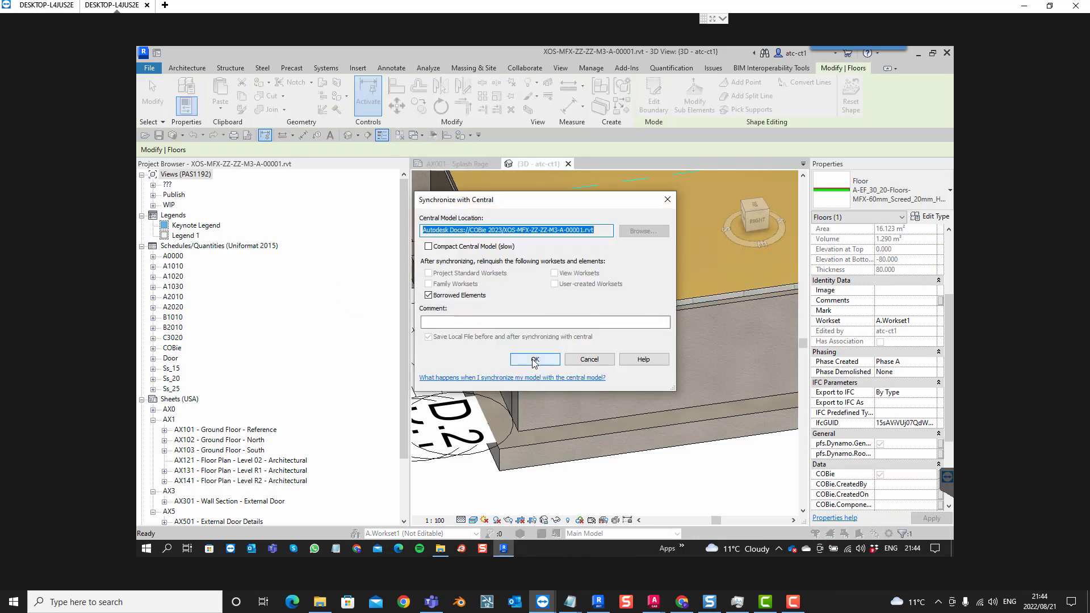
pyautogui.click(536, 363)
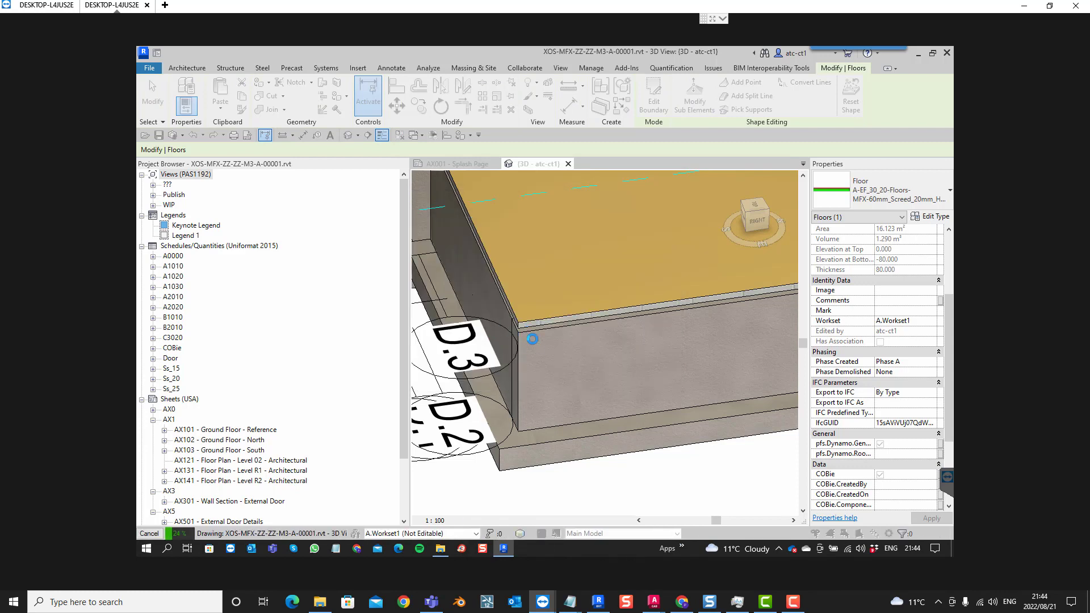
pyautogui.click(793, 602)
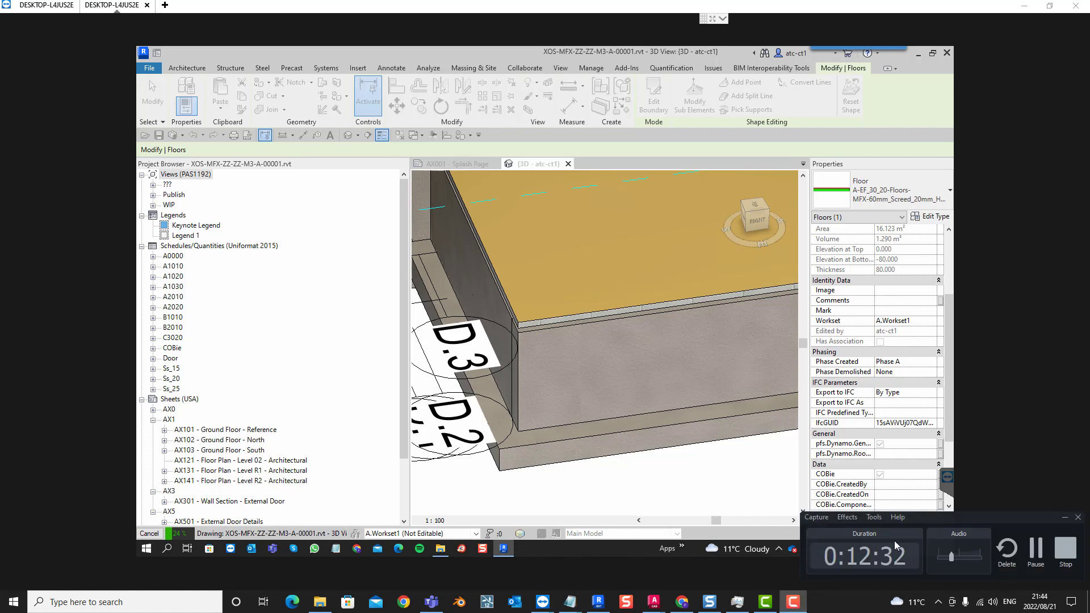
pyautogui.click(1035, 551)
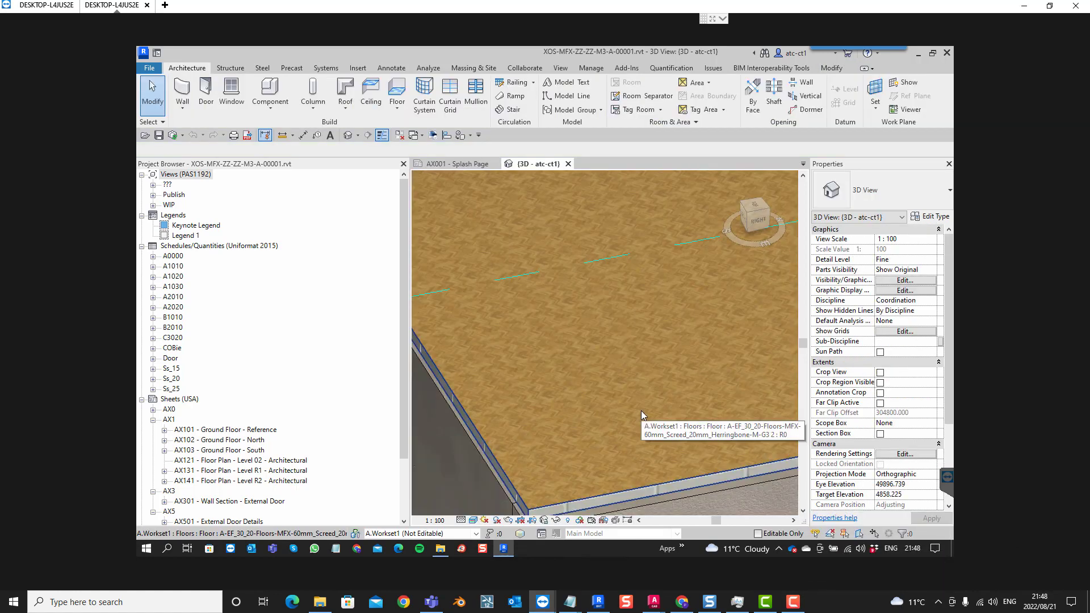
# - Zoom in to check the herringbone parquet on the entrance floor, then switch to the second user's Revit session
pyautogui.scroll(5, 551, 488)
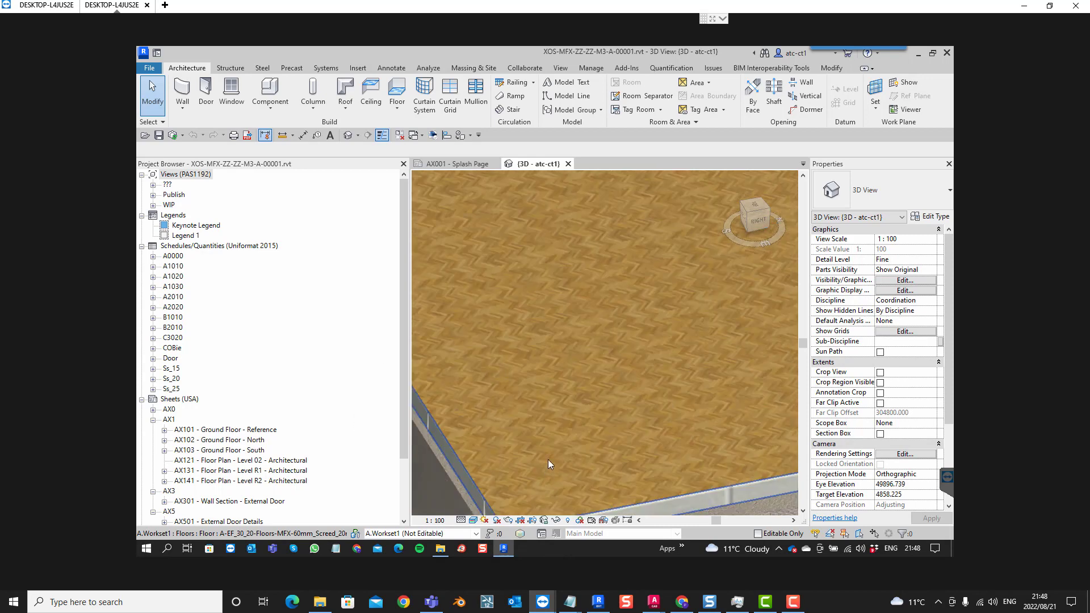
pyautogui.scroll(2, 568, 413)
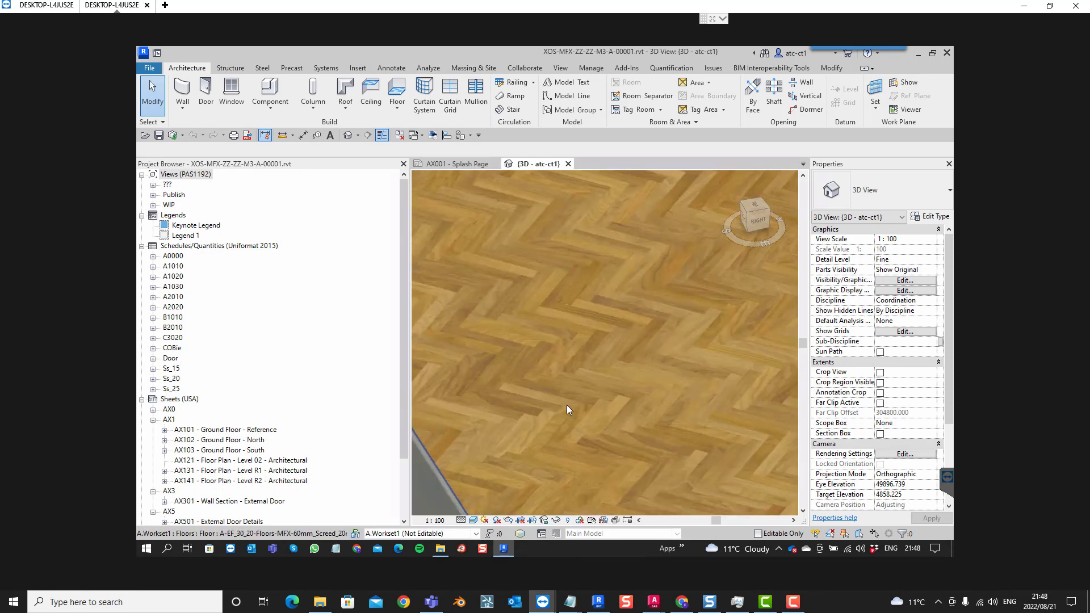
pyautogui.scroll(-2, 578, 398)
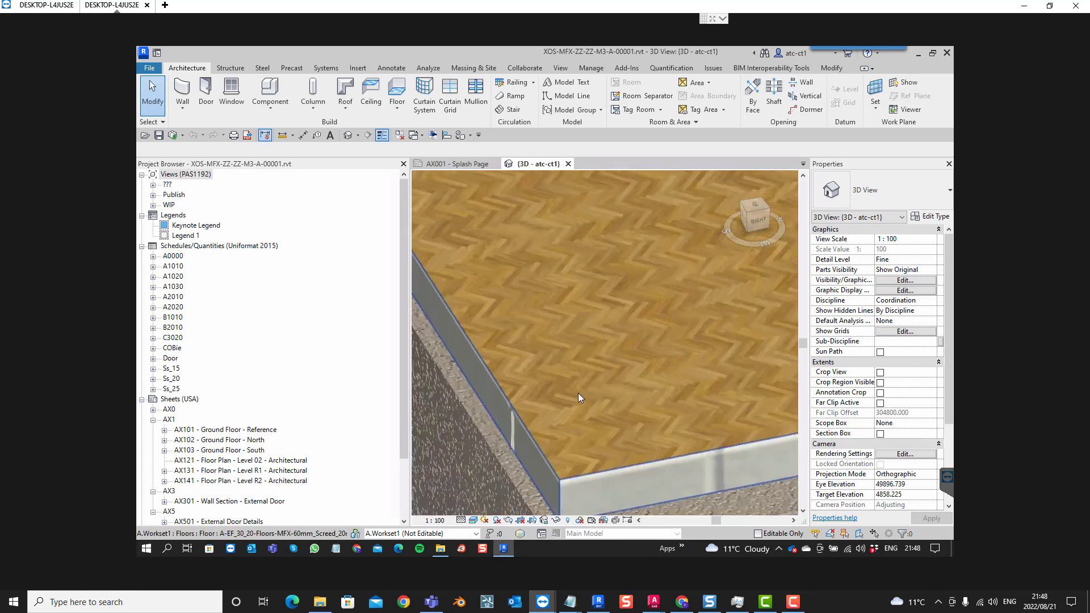
pyautogui.scroll(-1, 618, 403)
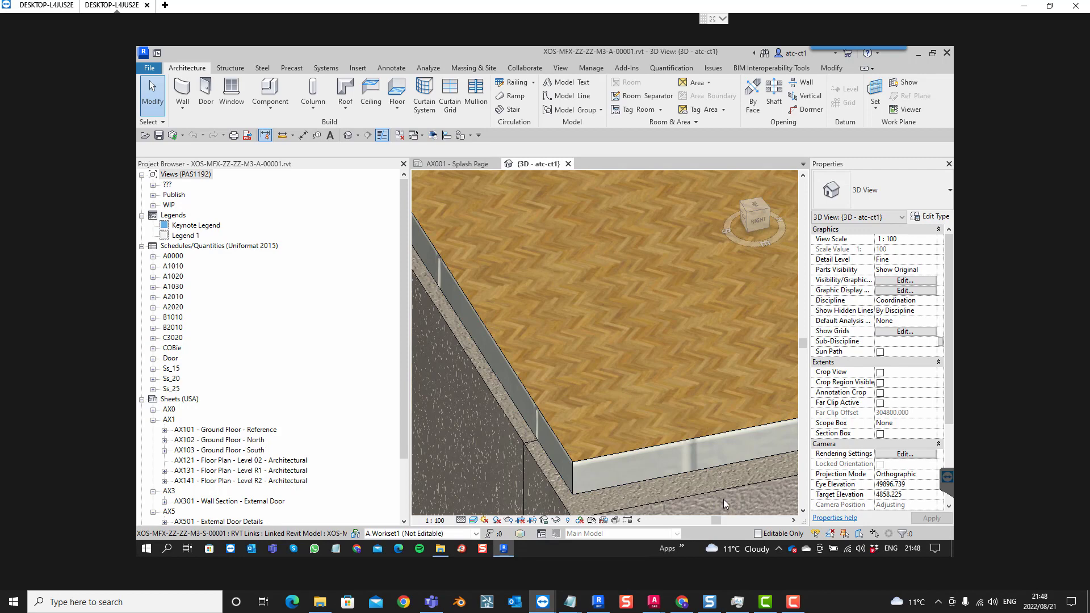
pyautogui.click(602, 607)
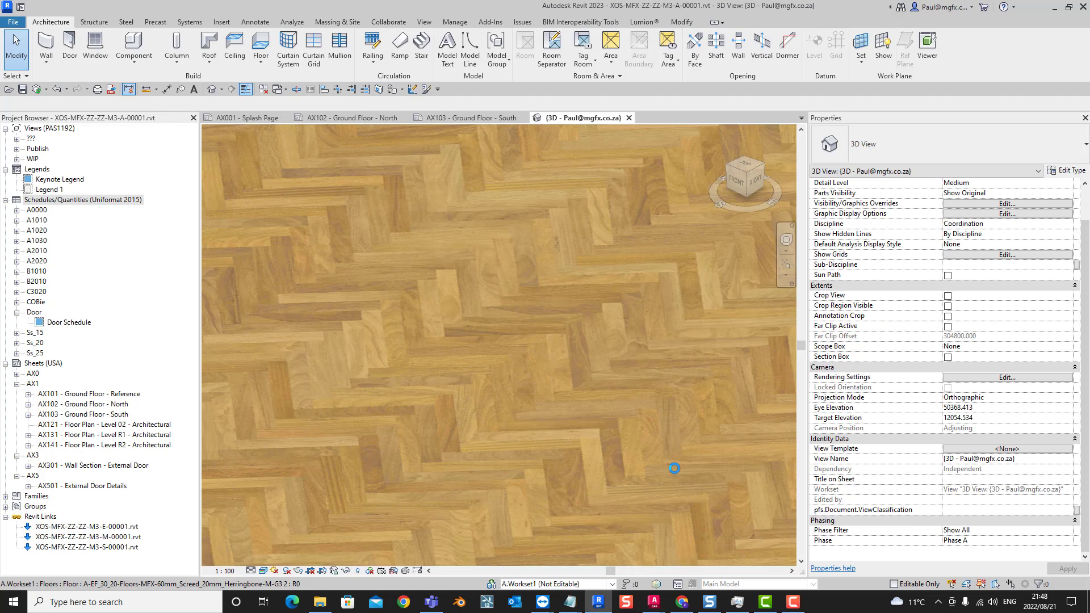
pyautogui.scroll(-2, 675, 468)
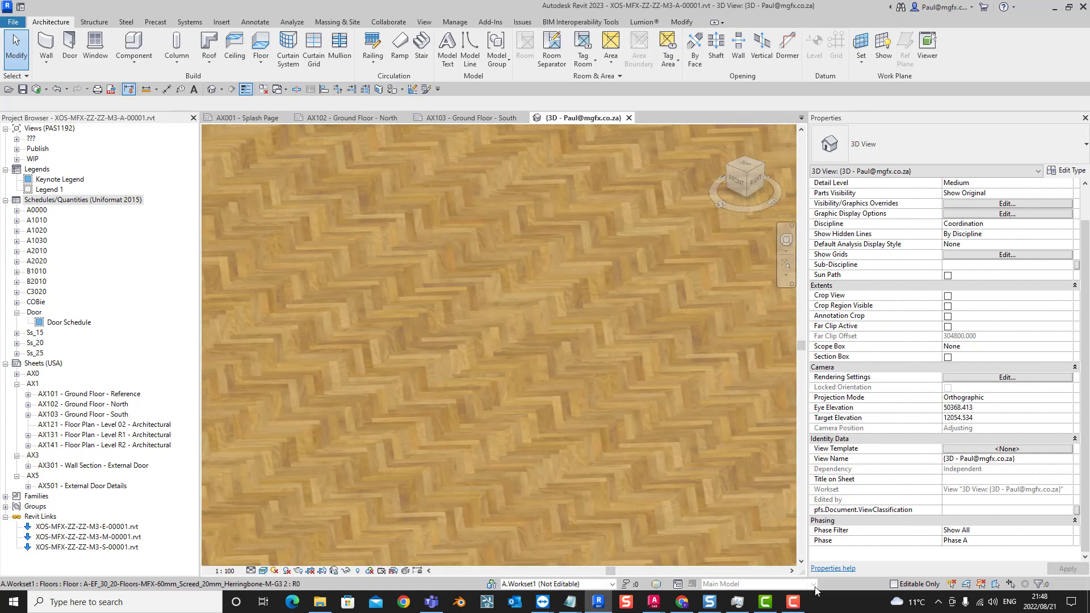